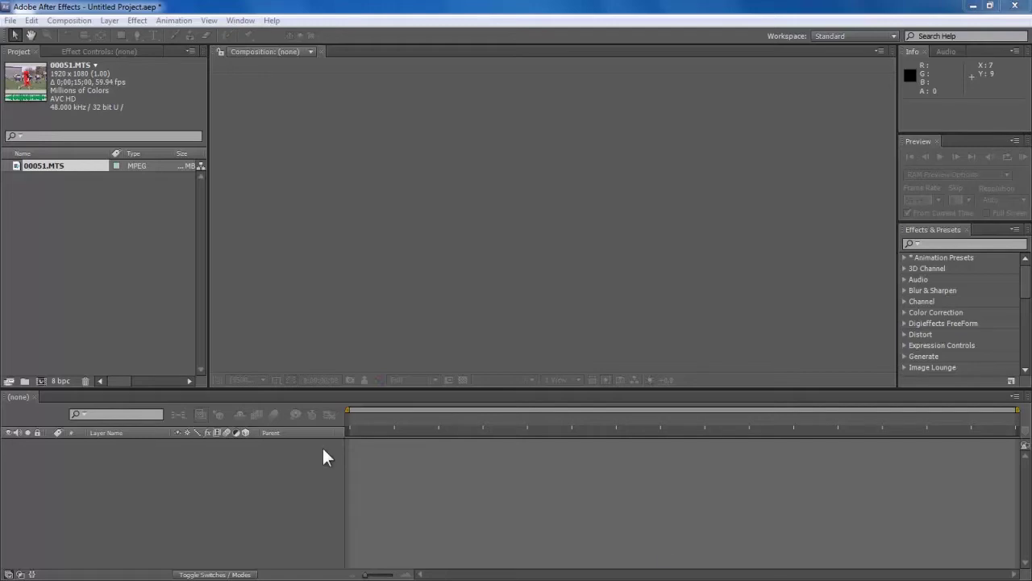
- Select the 00051.MTS football clip in the Project panel
left_click(128, 253)
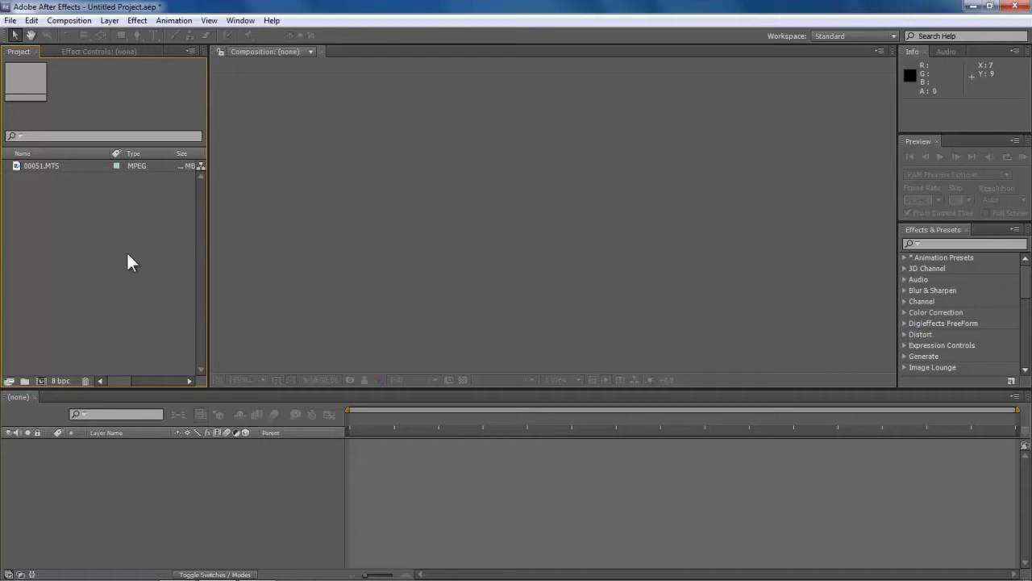
left_click(41, 168)
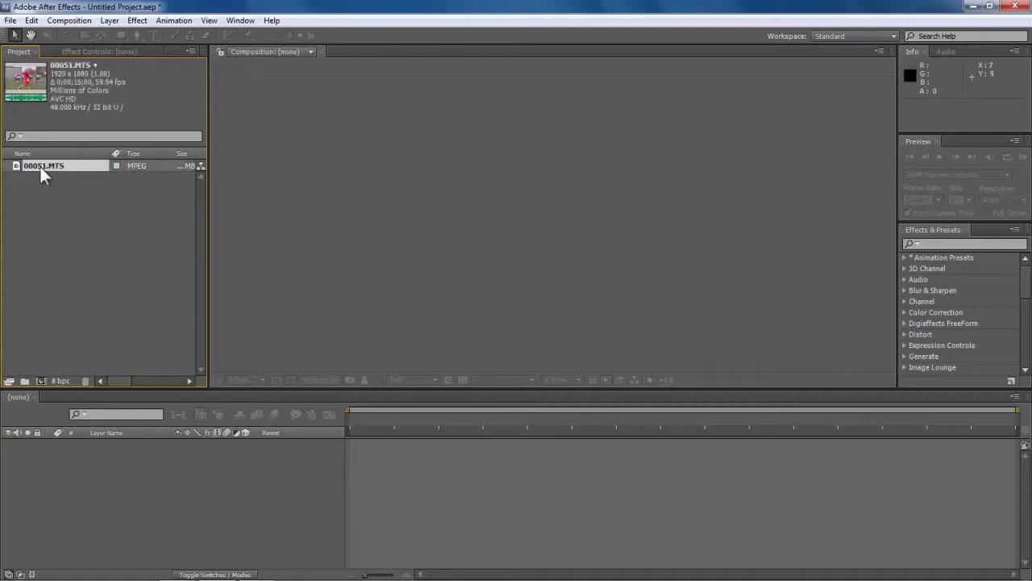
left_click(41, 210)
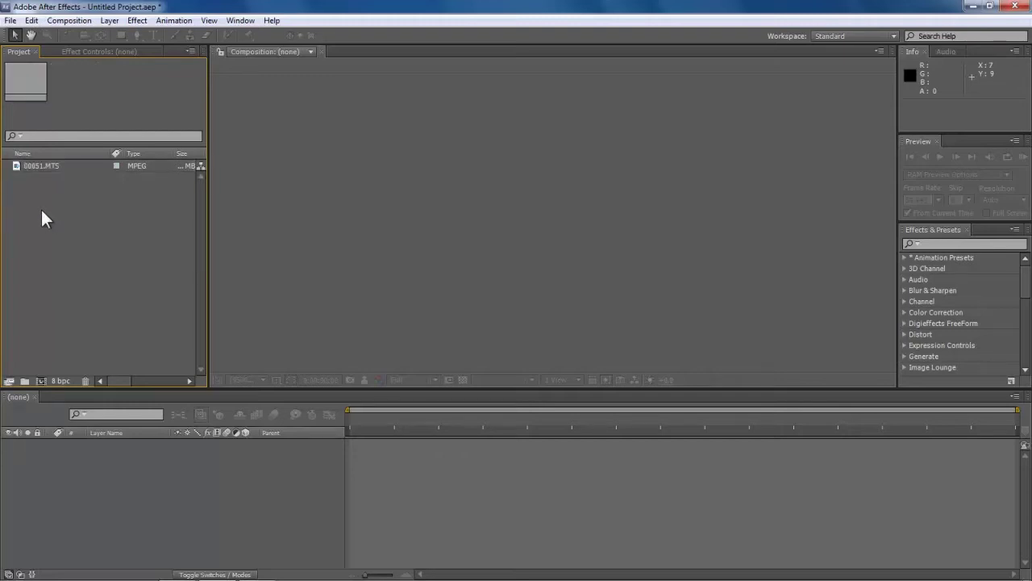
left_click(41, 168)
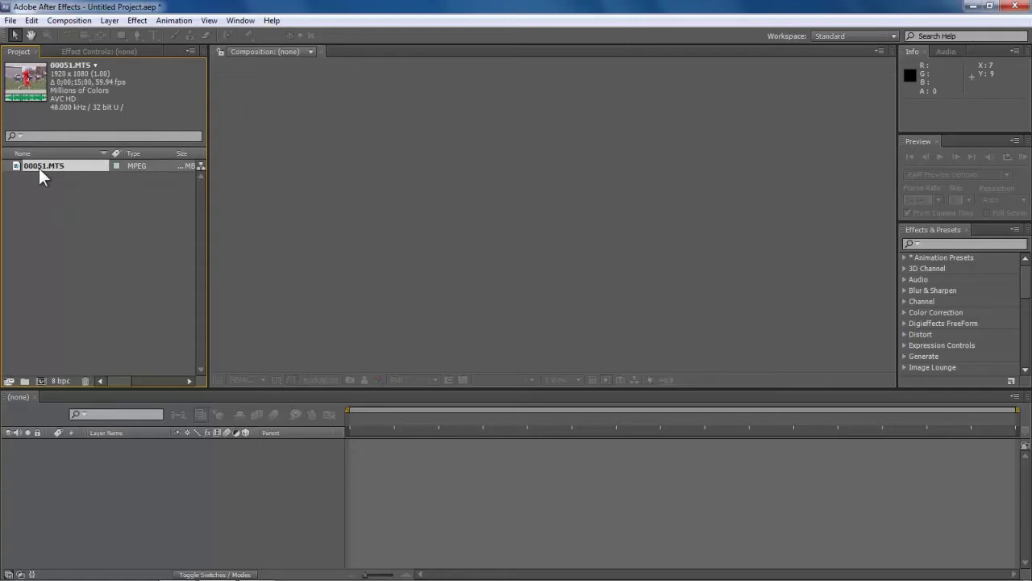
left_click(62, 204)
left_click(34, 165)
- Create a composition from 00051.MTS and move the time indicator to 0;00;05;36
left_click(41, 381)
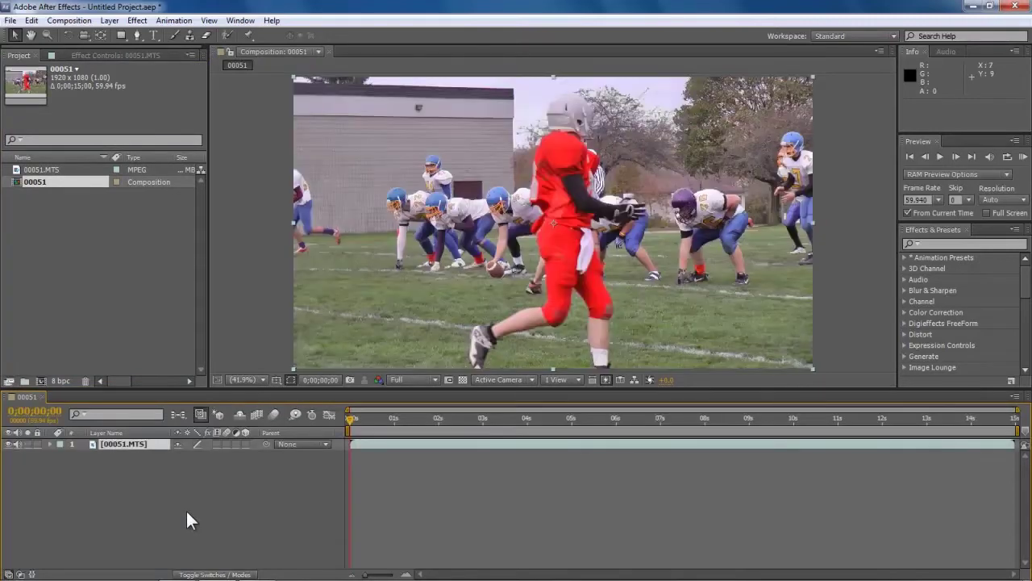
left_click(186, 509)
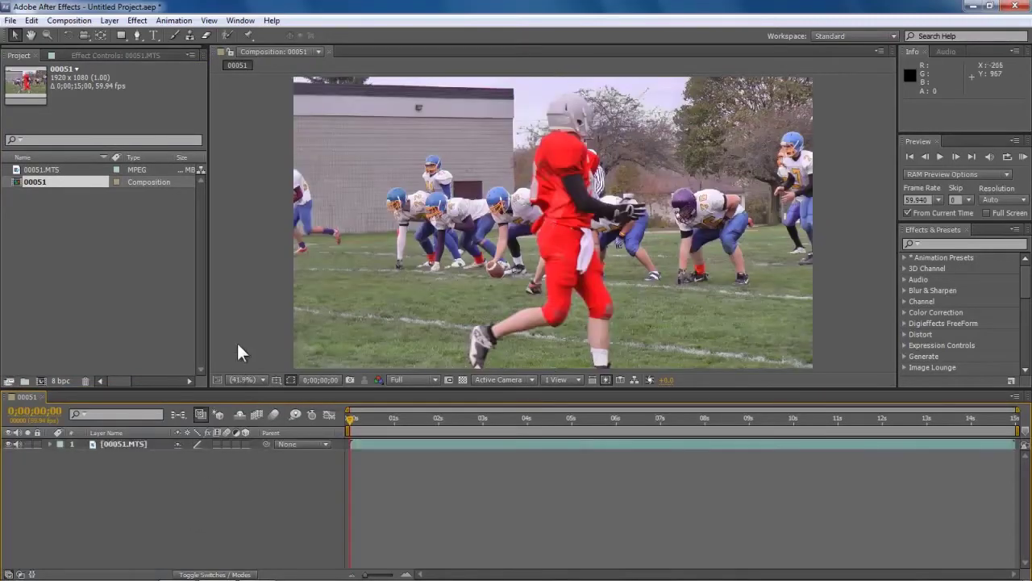
left_click(599, 425)
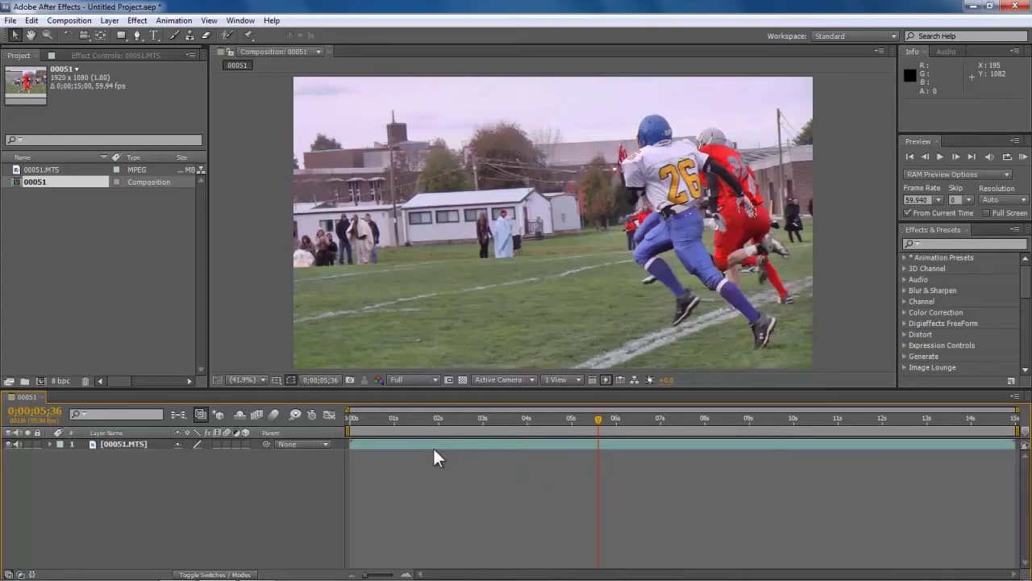
- Show the Effect Controls panel with the 00051.MTS footage layer selected
left_click(138, 442)
left_click(139, 457)
left_click(92, 54)
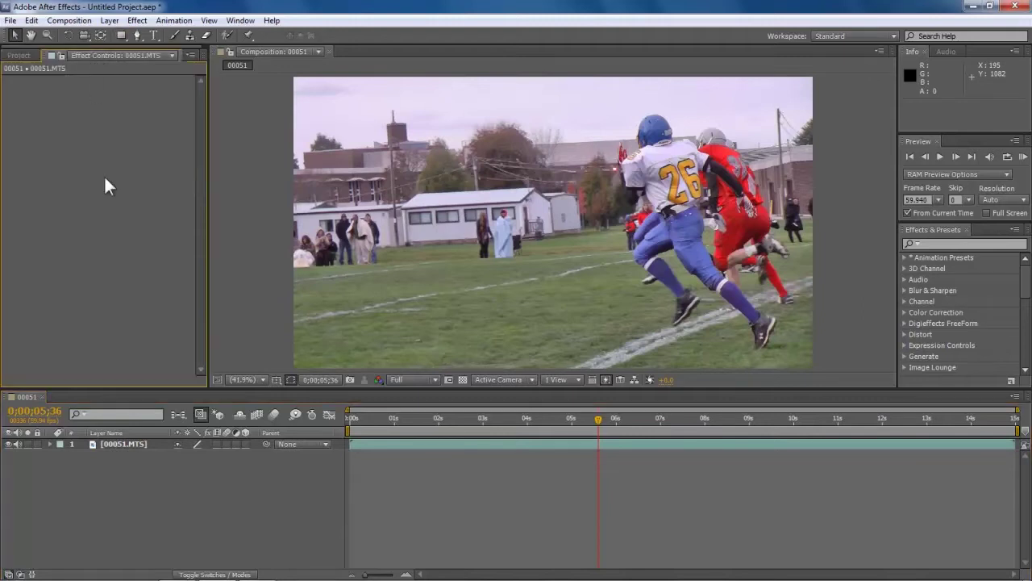
left_click(114, 442)
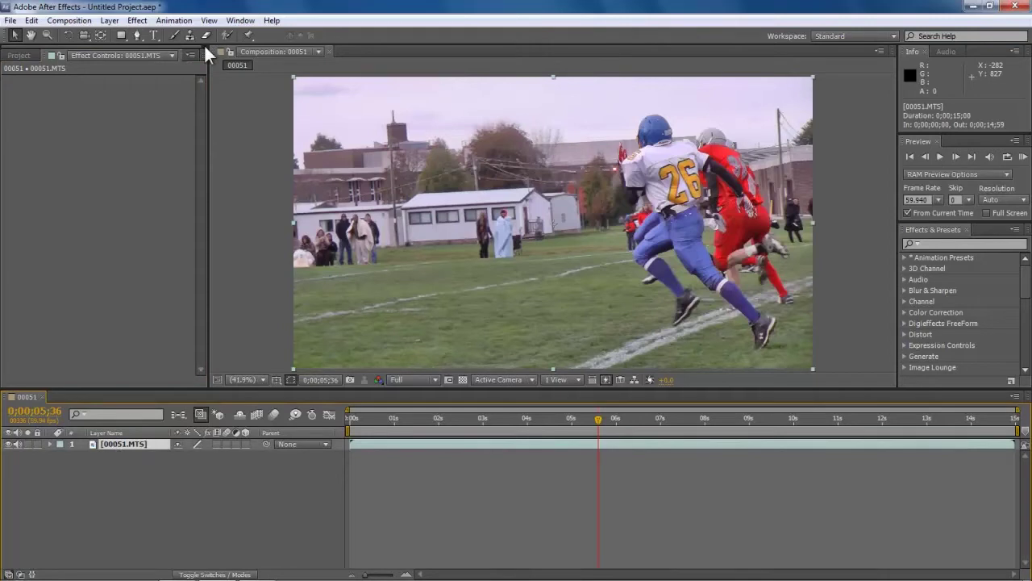
left_click(141, 16)
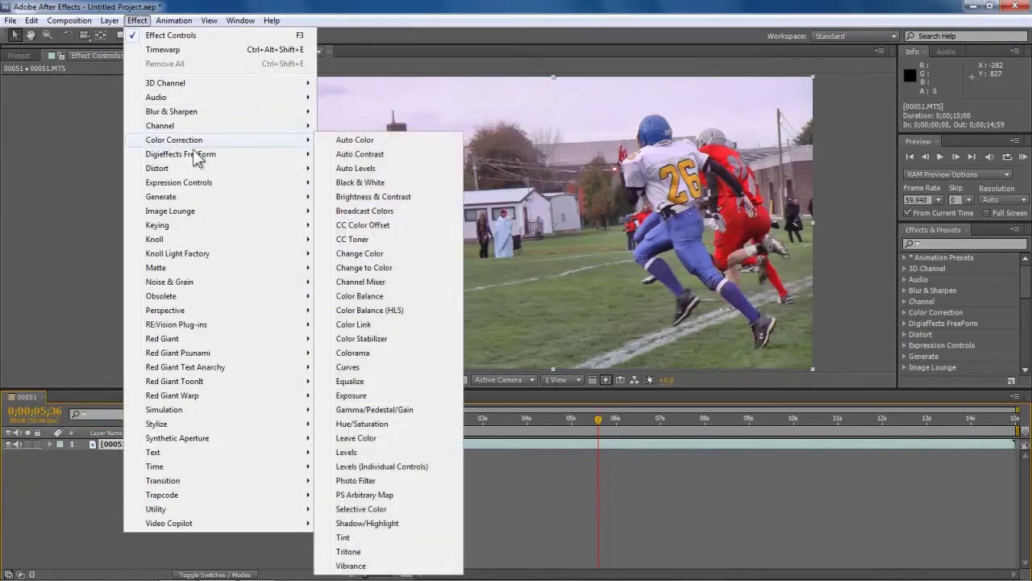
- Add the Time > Timewarp effect to the 00051.MTS layer, using Pixel Motion at Speed 100
mouse_move(223, 465)
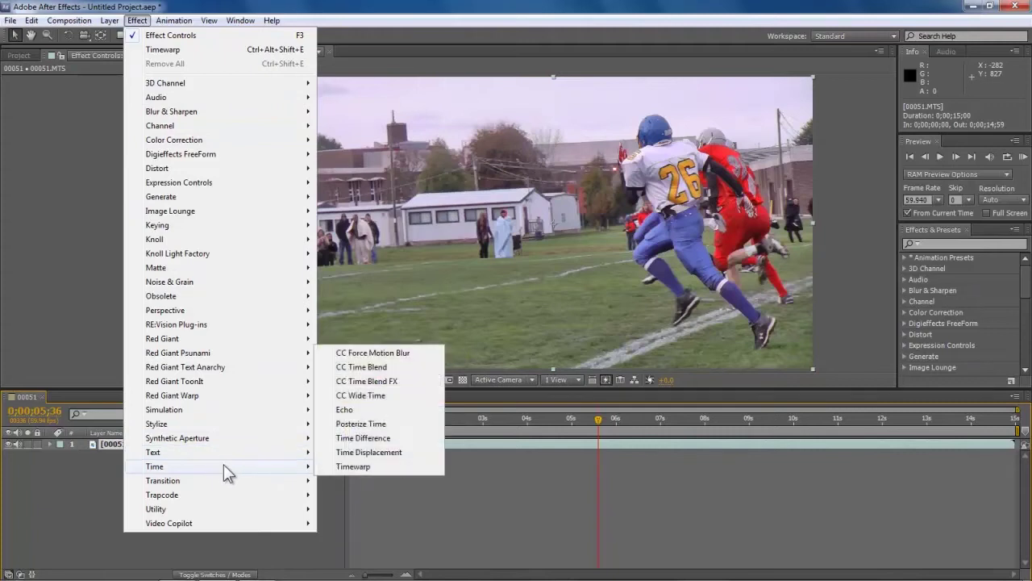
left_click(352, 465)
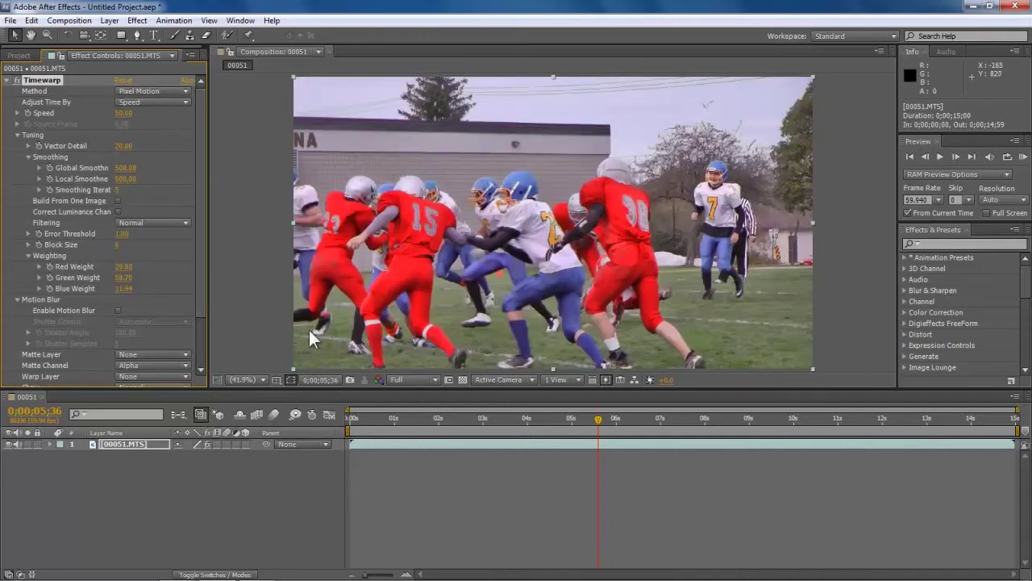
left_click_drag(203, 308, 191, 266)
- Enter 100 as the Timewarp Speed and move to 0;00;01;34
left_click(123, 114)
type("100")
key("Return")
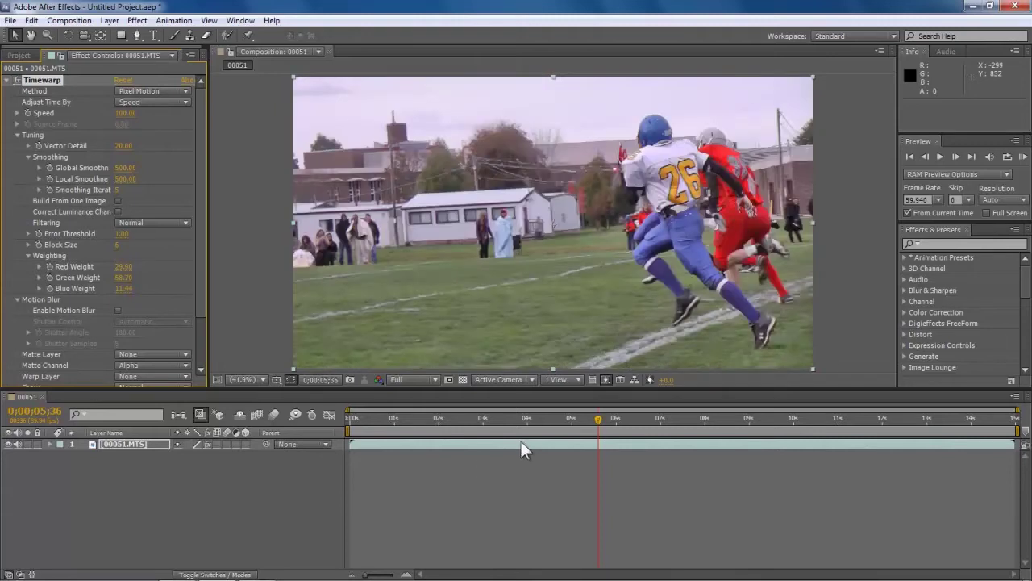
left_click(419, 419)
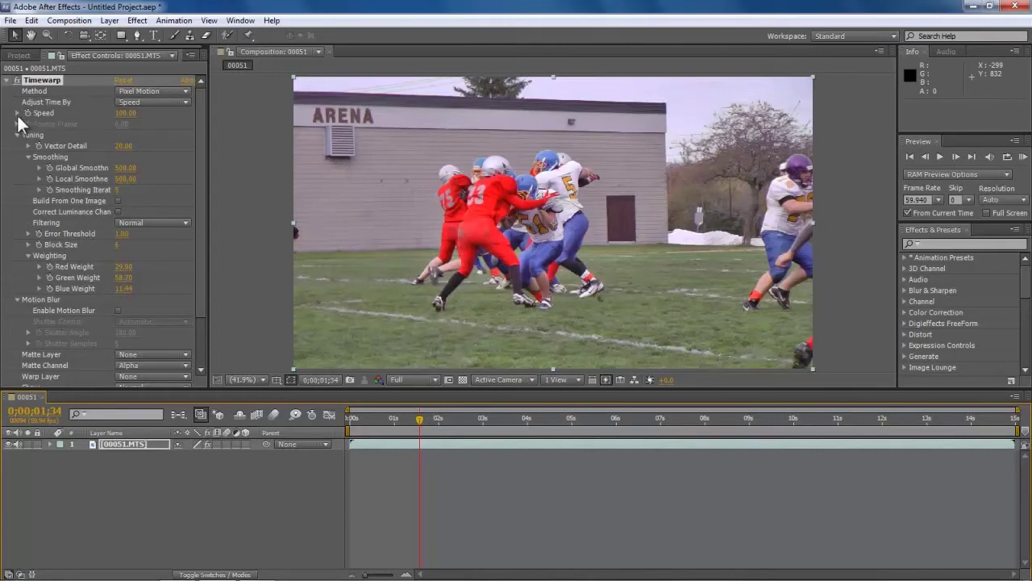
- Set Timewarp's Filtering option to Extreme
scroll(194, 198, "down", 2)
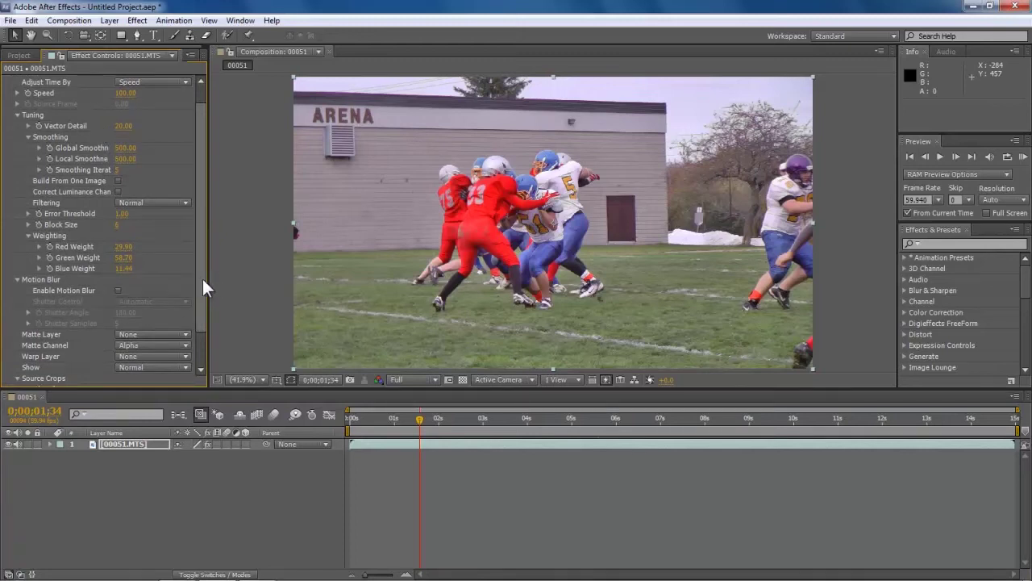
scroll(202, 279, "down", 2)
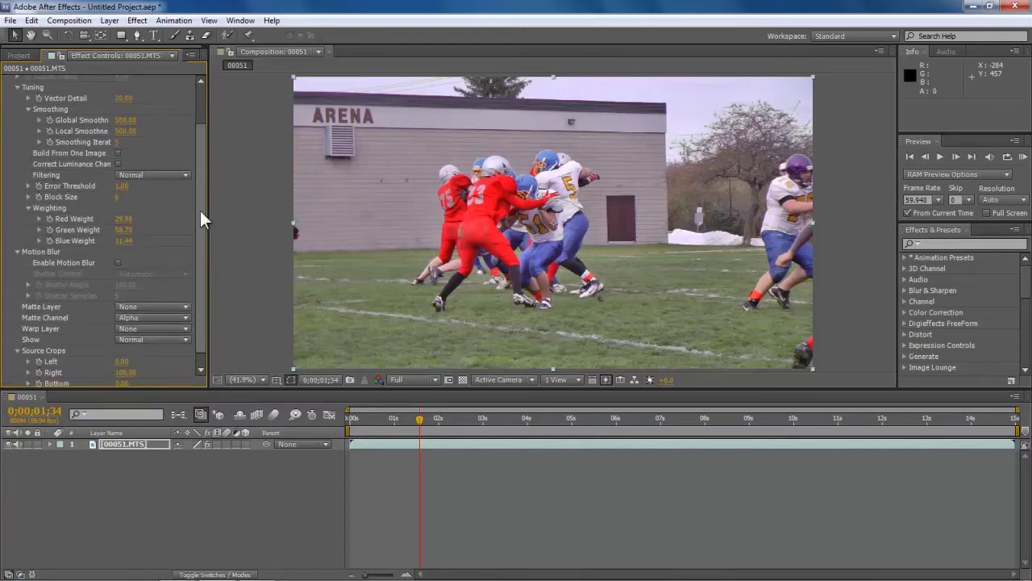
scroll(201, 193, "up", 3)
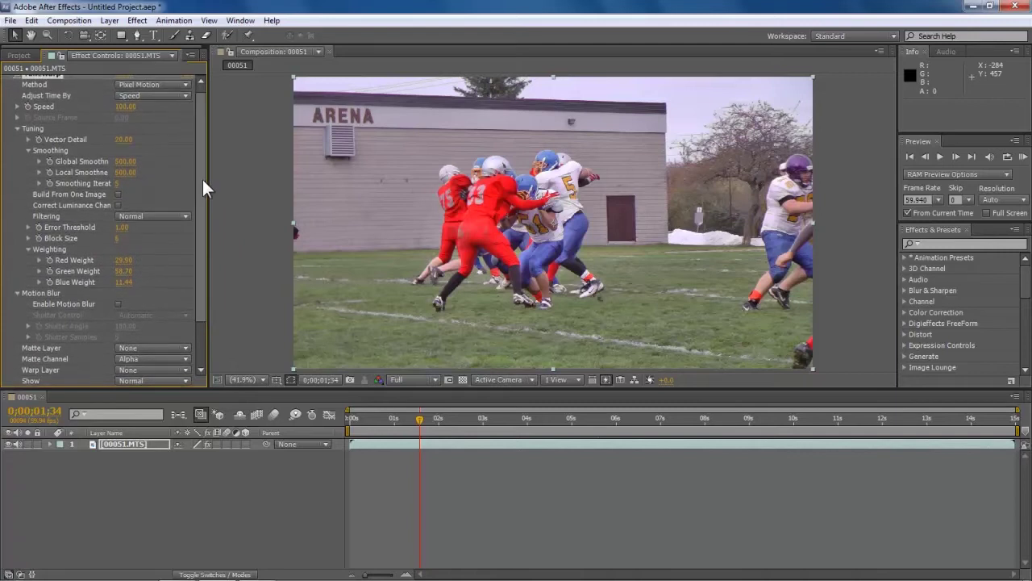
scroll(202, 180, "up", 1)
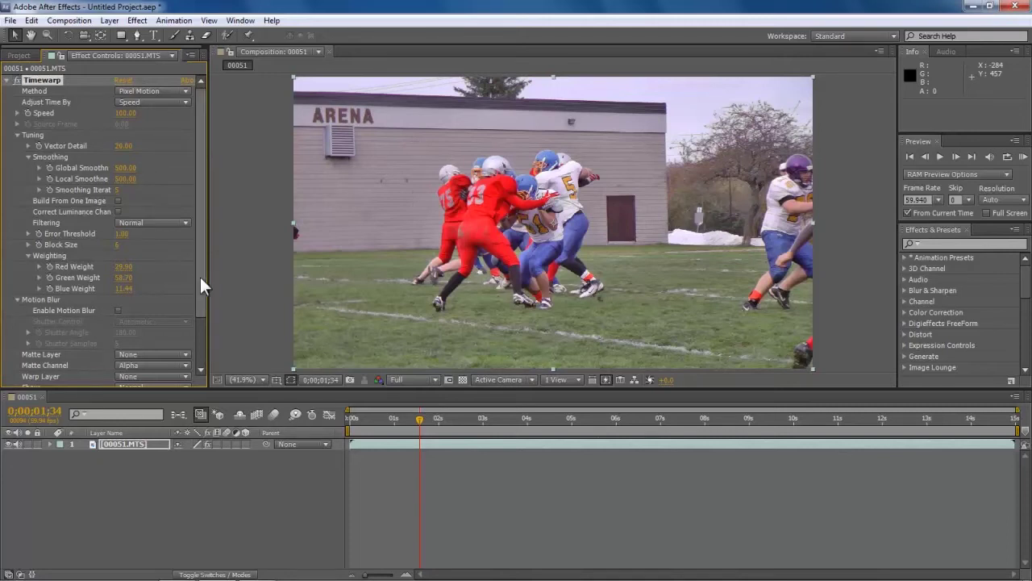
left_click_drag(200, 276, 190, 243)
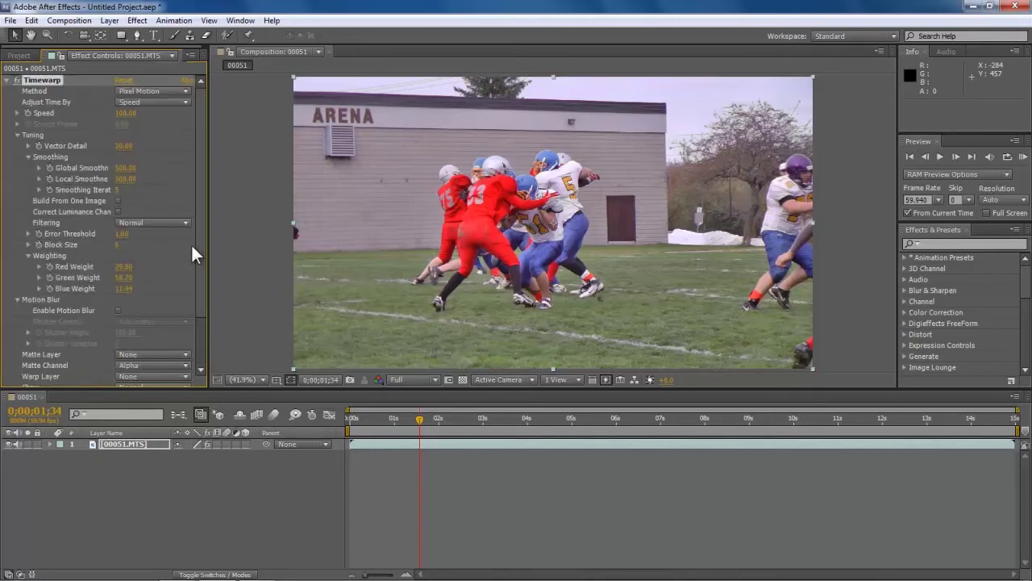
left_click(152, 222)
left_click(152, 251)
- Raise Timewarp Smoothing Iterations from 8 to 14 and pick the 59.940 preview frame rate
left_click_drag(124, 192, 129, 191)
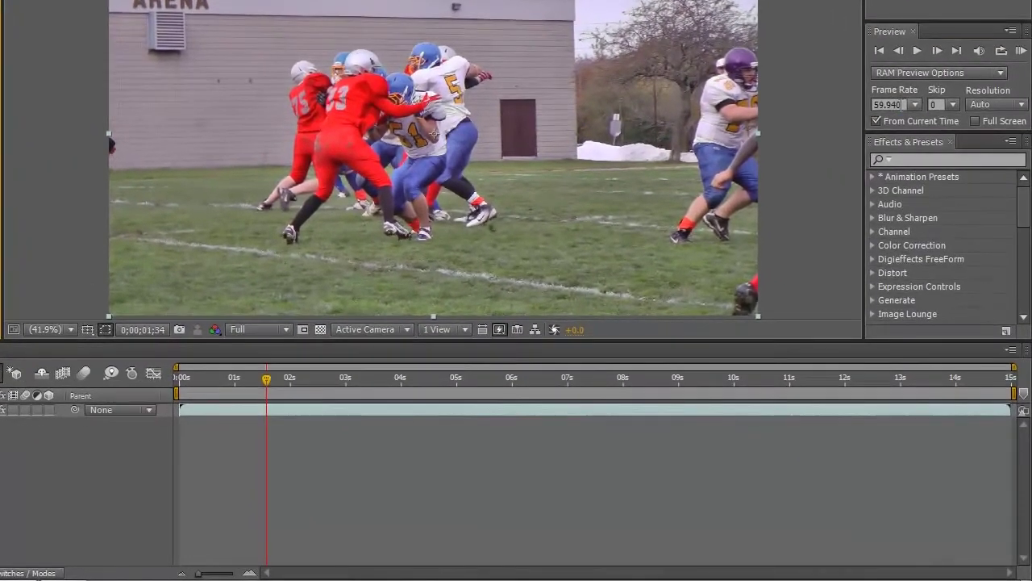
left_click(896, 121)
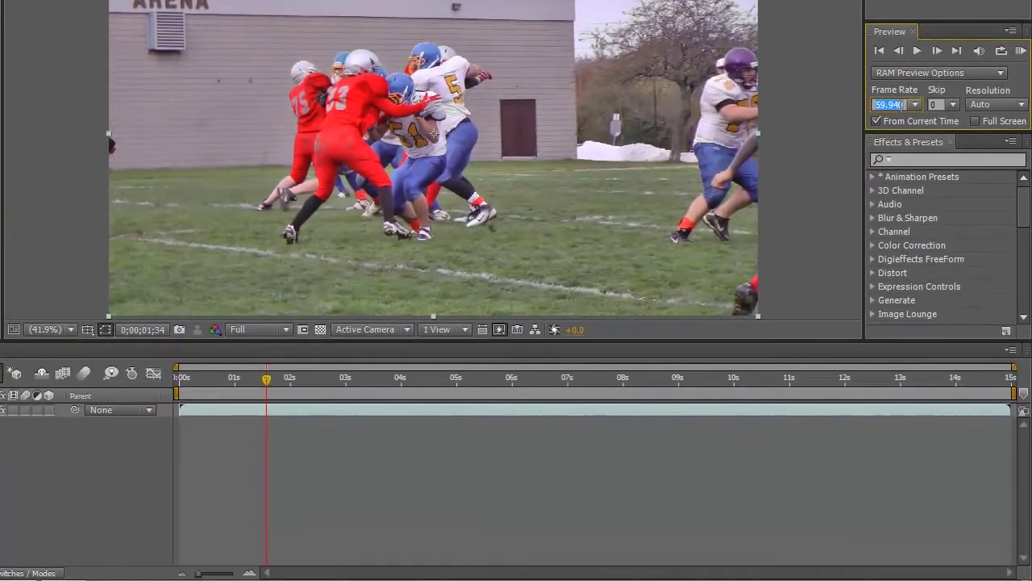
left_click(846, 122)
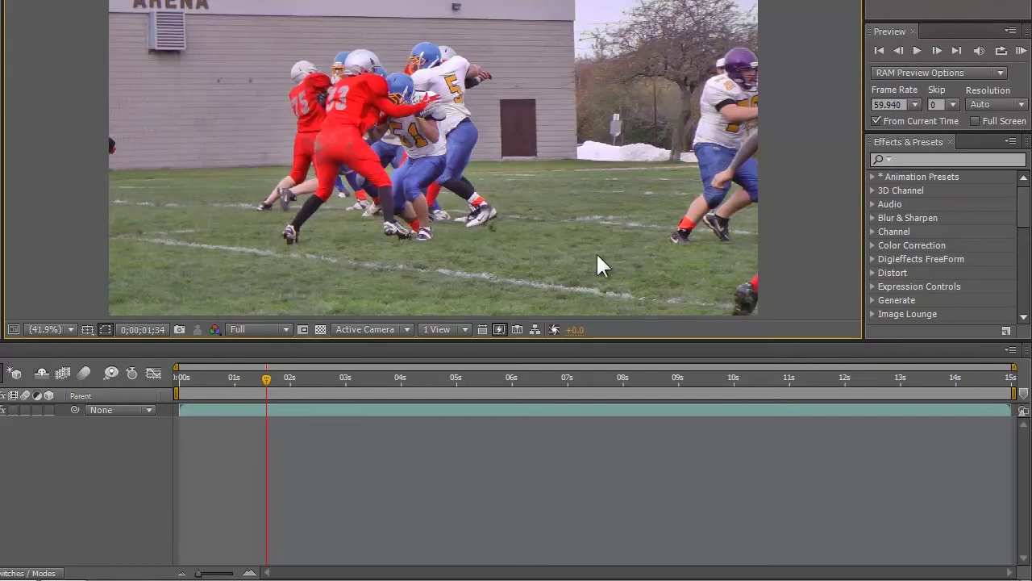
- Select and deselect the footage layer repeatedly in the Composition viewer
left_click(666, 194)
left_click(793, 200)
left_click(726, 214)
left_click(771, 224)
left_click(742, 206)
left_click(780, 199)
left_click(692, 209)
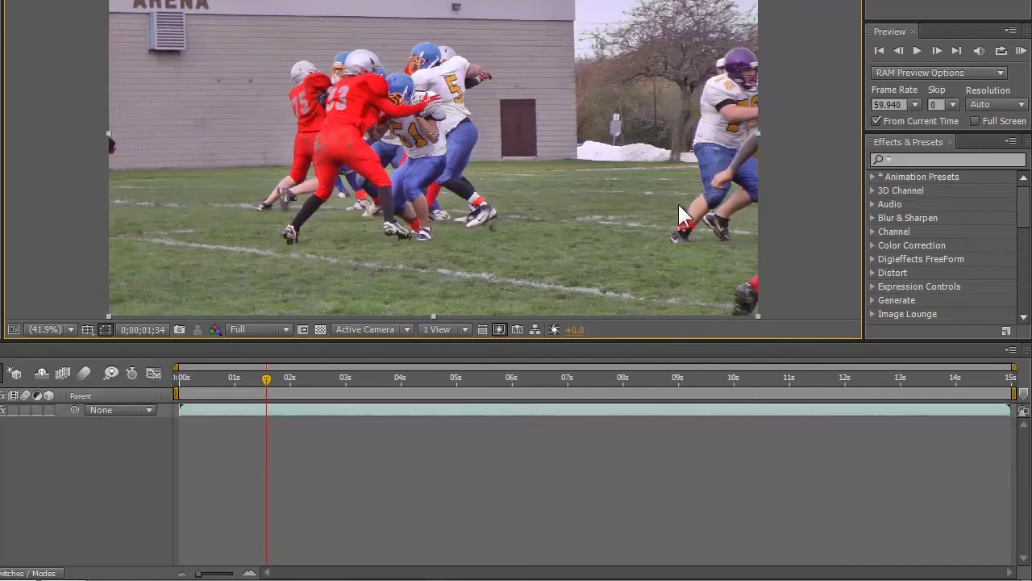
left_click(767, 199)
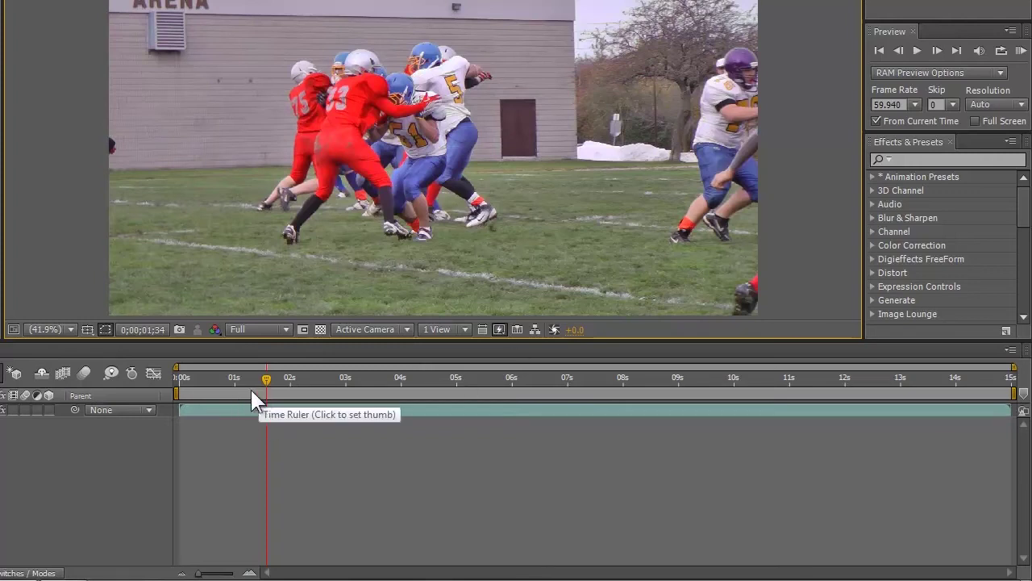
left_click(360, 184)
left_click(51, 178)
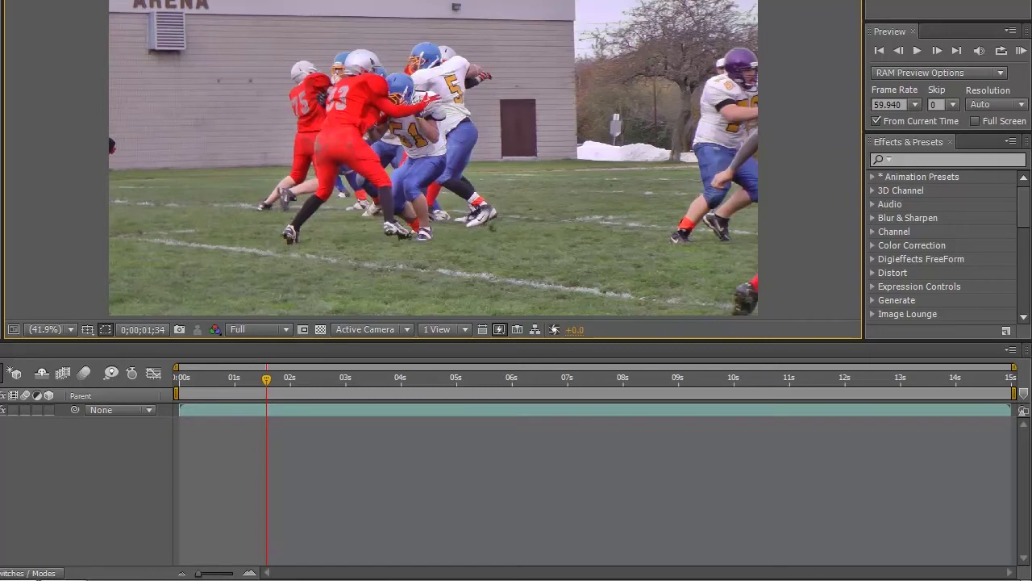
- Scrub through the play from about 2.1 to 4.8 seconds, then return to 0;00;00;00
left_click(296, 377)
left_click_drag(309, 380, 355, 391)
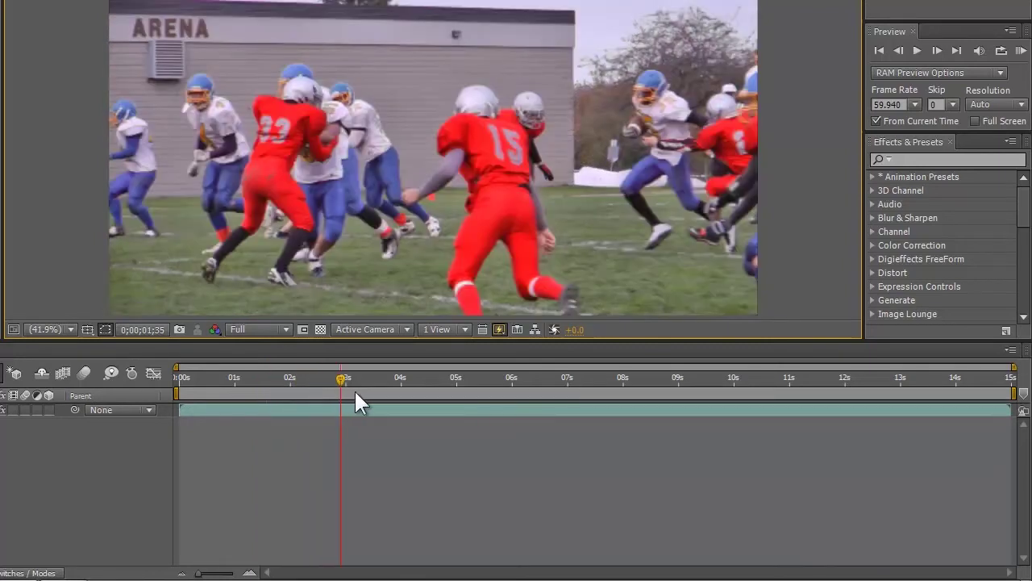
mouse_move(420, 377)
left_mouse_down()
mouse_move(453, 378)
mouse_move(440, 379)
left_mouse_up()
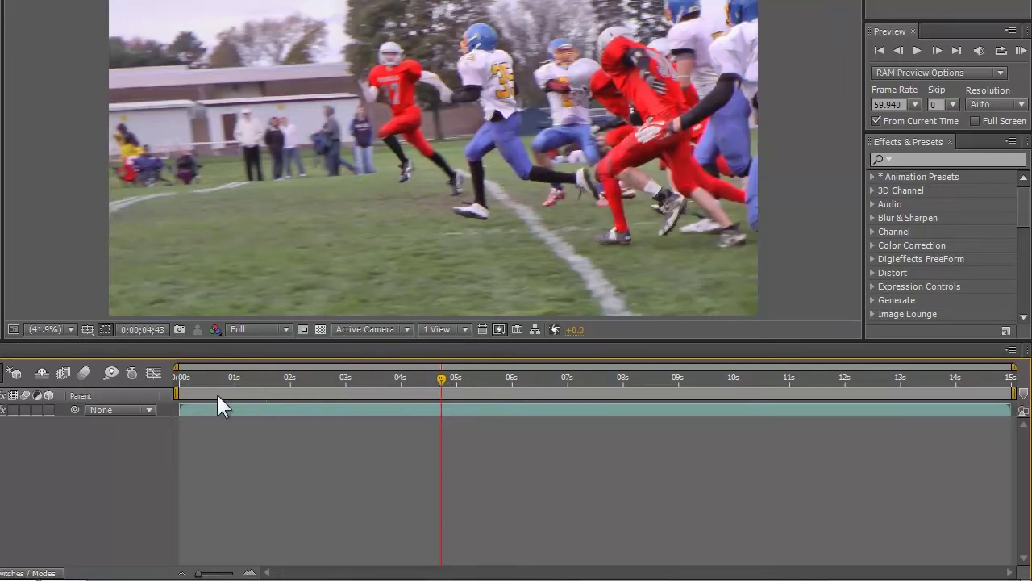
left_click(177, 379)
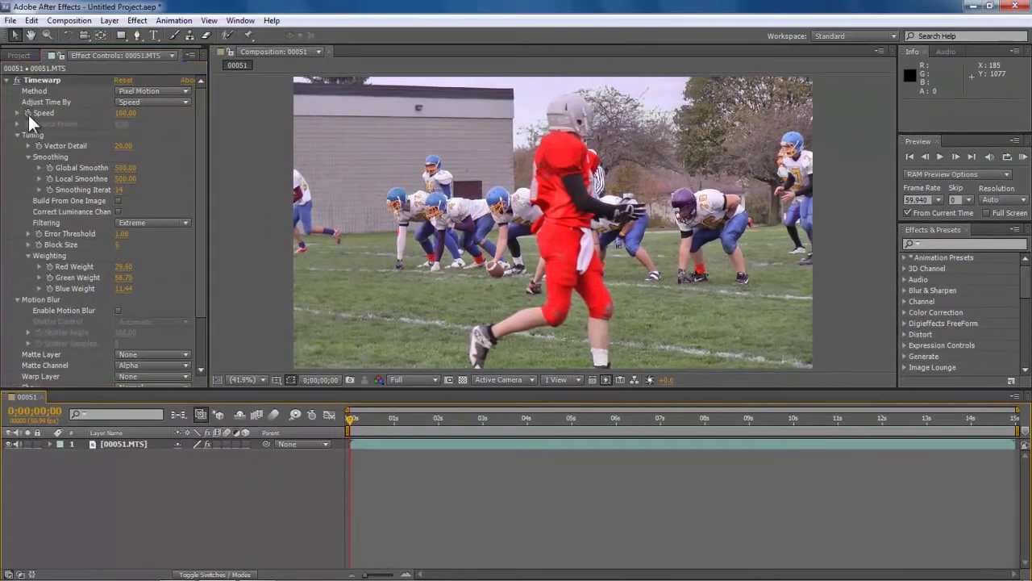
- Expand the 00051.MTS layer in the timeline to show its Effects group
left_click(28, 114)
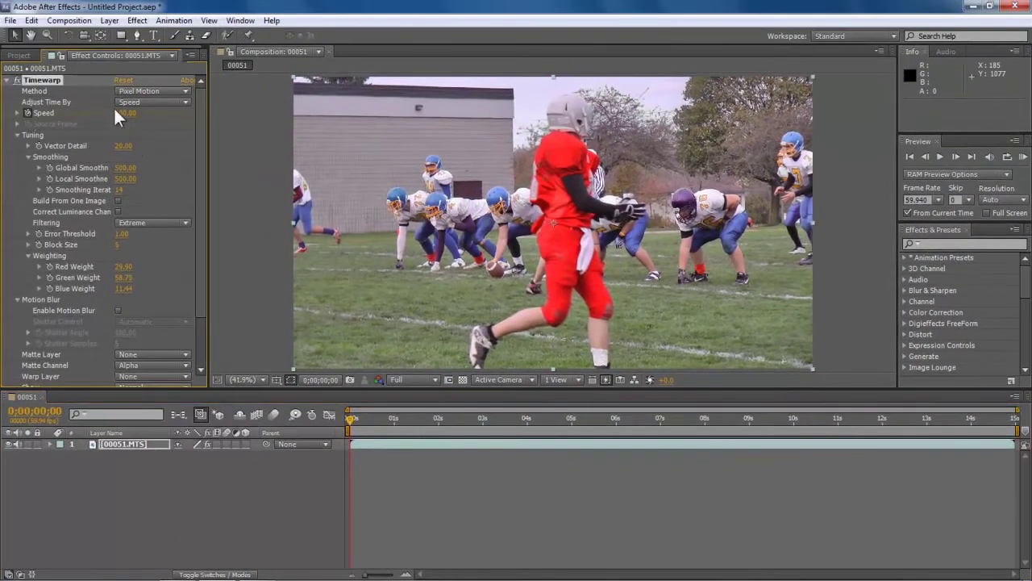
left_click(51, 443)
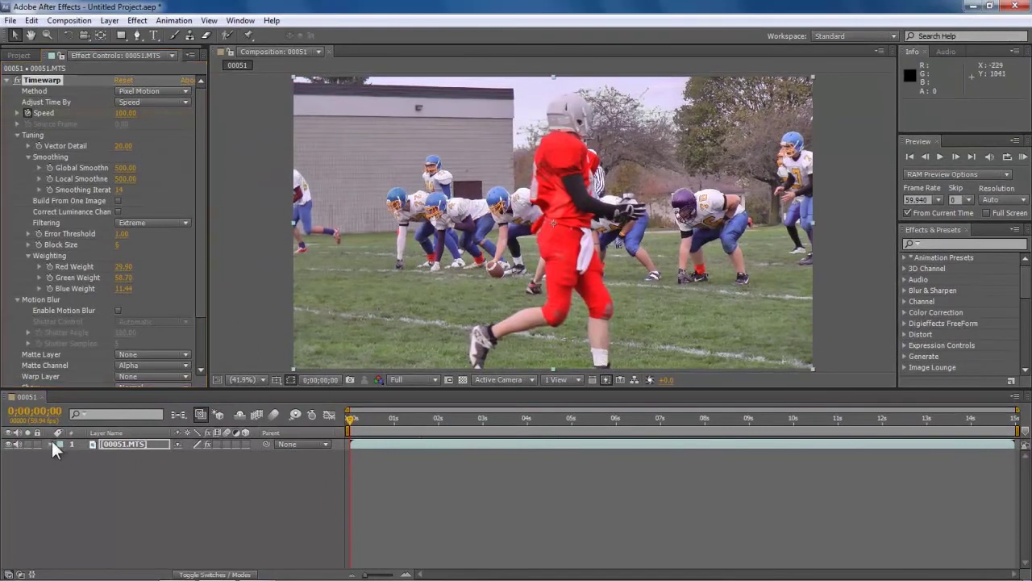
left_click(61, 455)
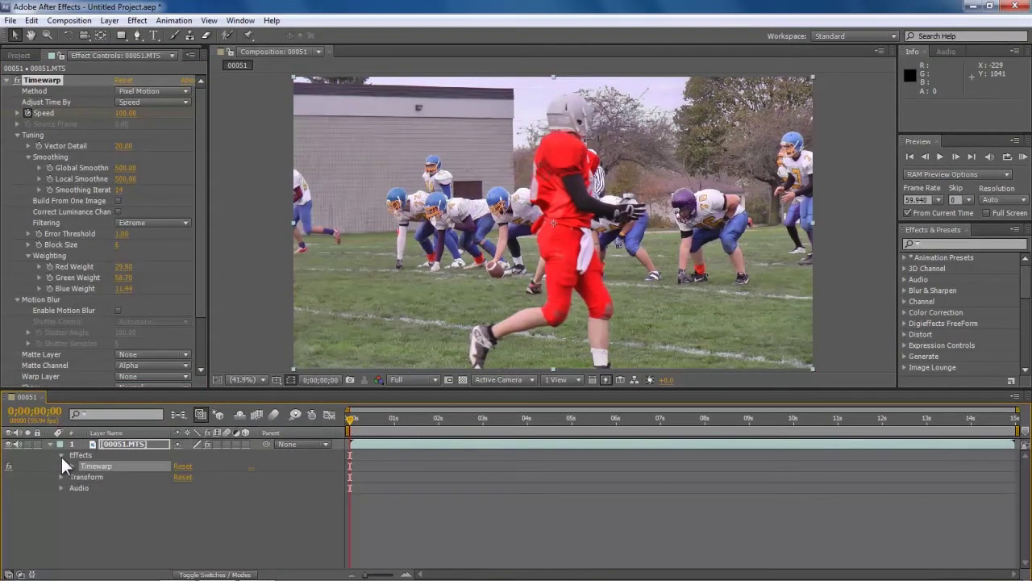
- Reveal Timewarp Speed in the timeline and keep the opening keyframe at 100
left_click(69, 465)
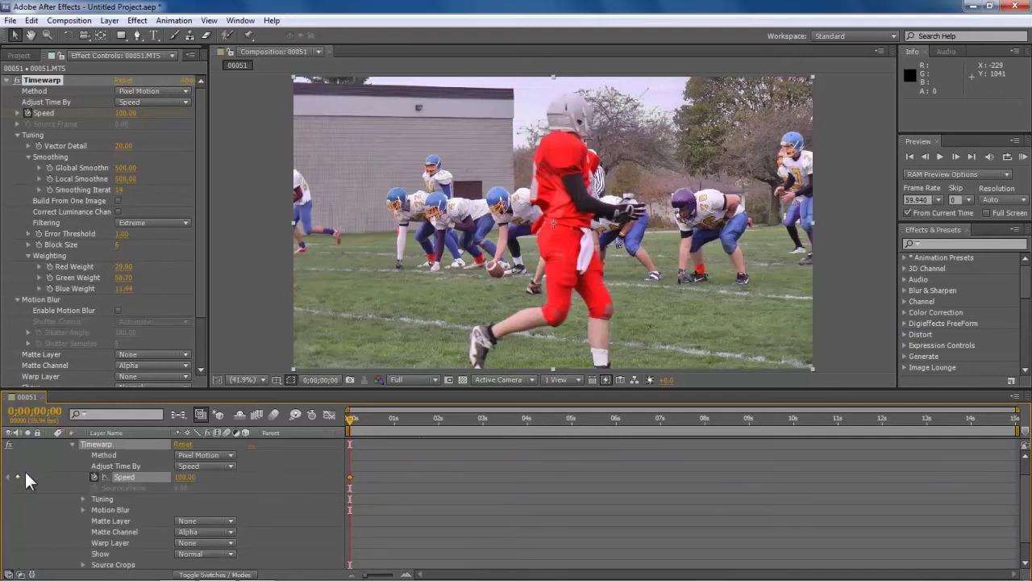
double_click(348, 477)
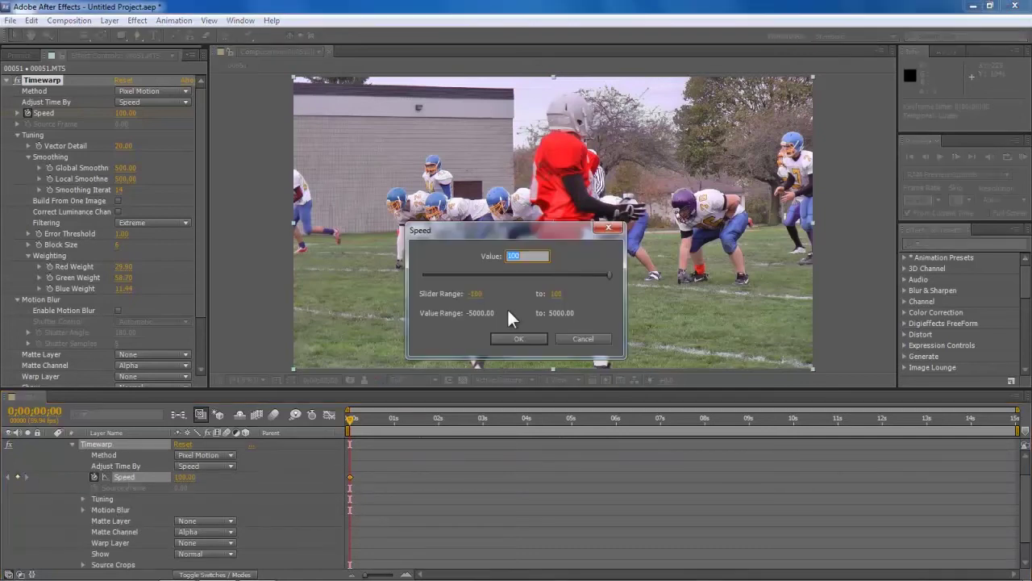
left_click(523, 342)
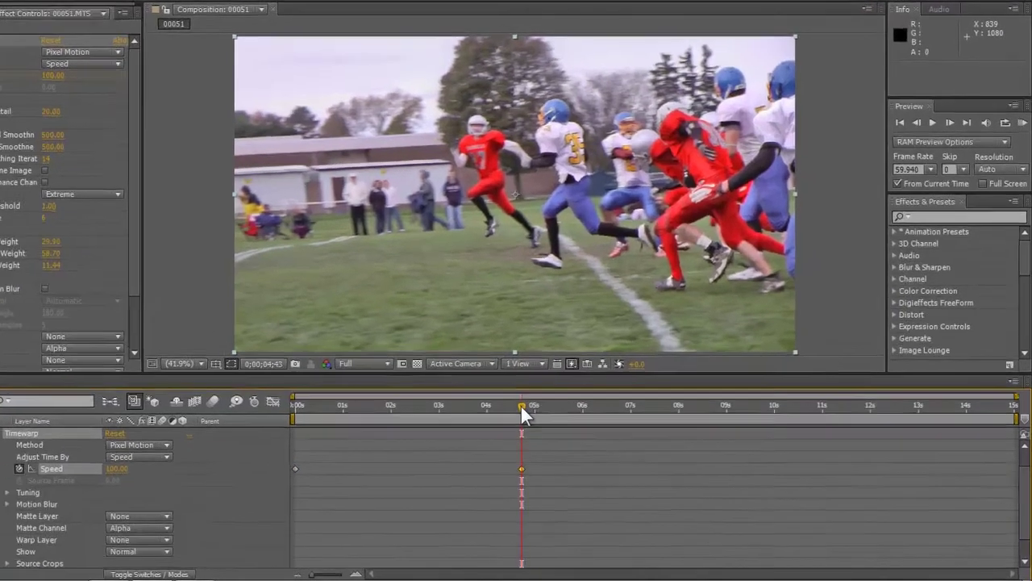
- Set the Speed keyframe just before 5 seconds to 10
left_click(522, 411)
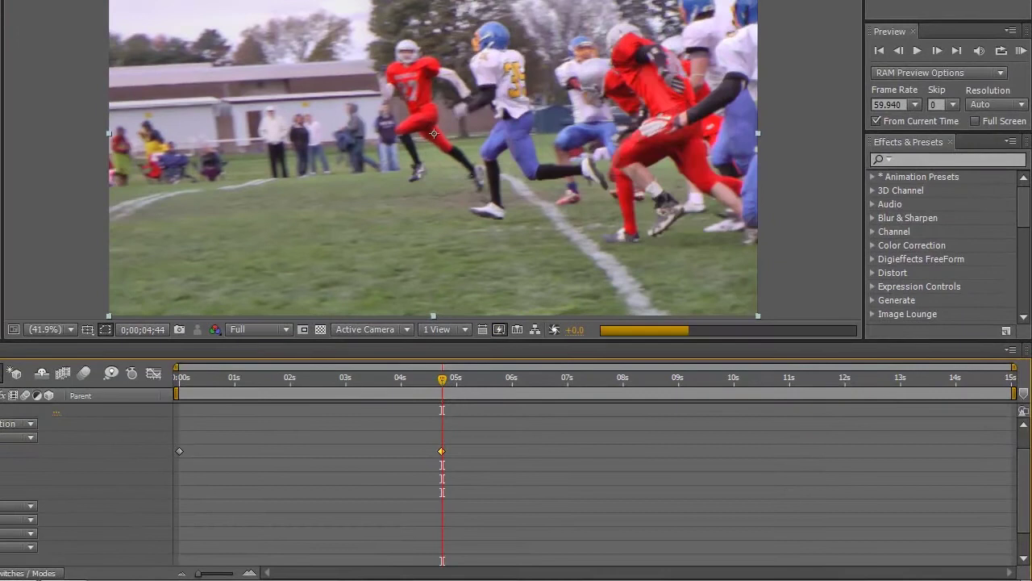
left_click(442, 451)
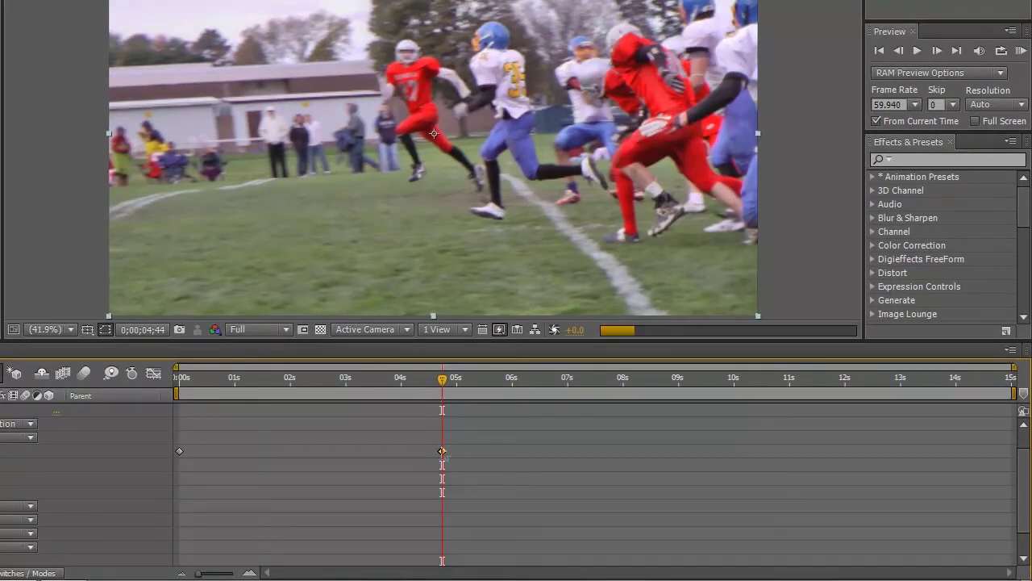
double_click(442, 450)
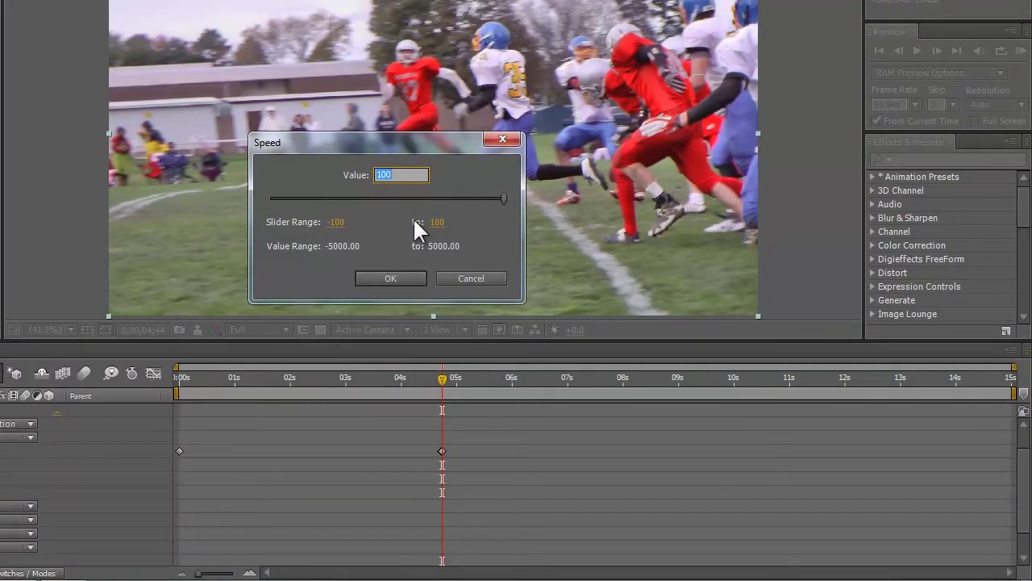
type("10")
key("Return")
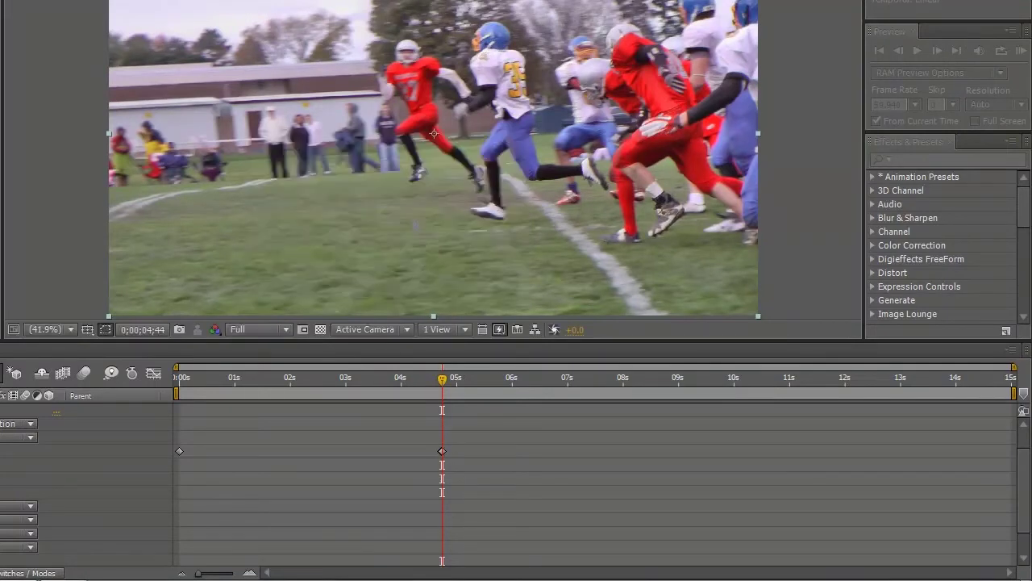
- Move the current time to 0;00;05;18 and add a Speed keyframe there
left_click(442, 379)
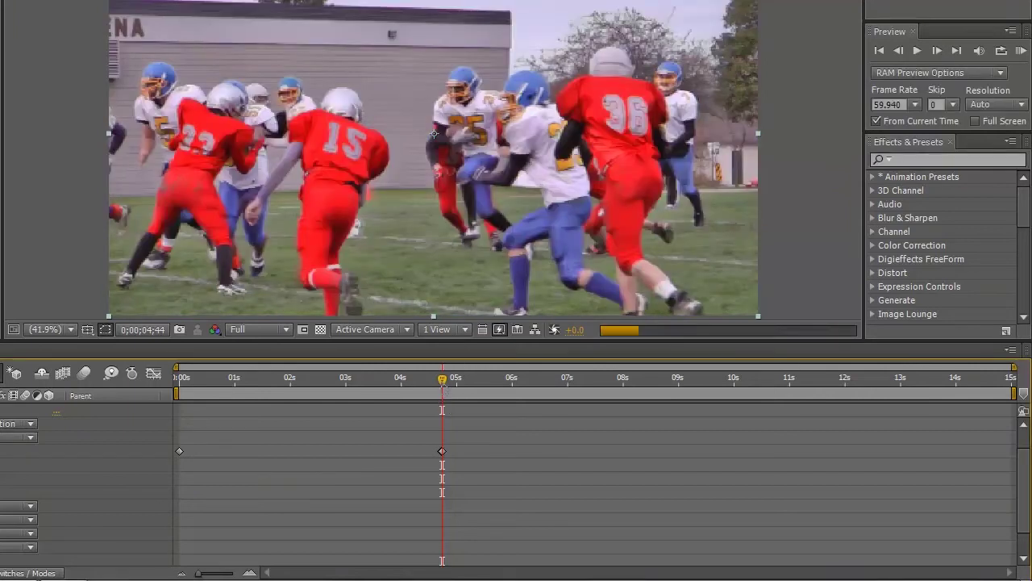
mouse_move(447, 382)
left_mouse_down()
mouse_move(486, 384)
mouse_move(460, 383)
left_mouse_up()
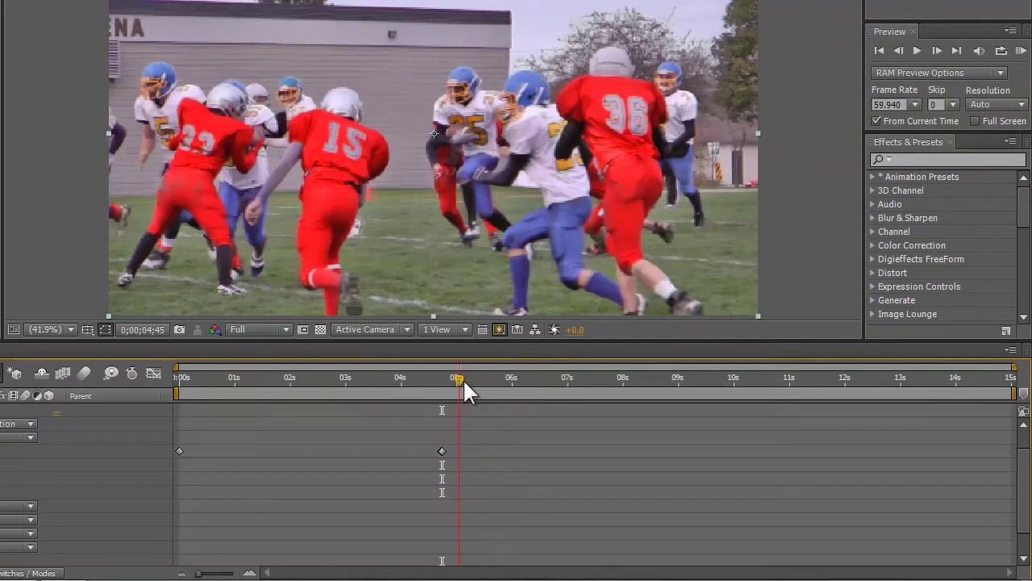
left_click_drag(458, 374, 472, 380)
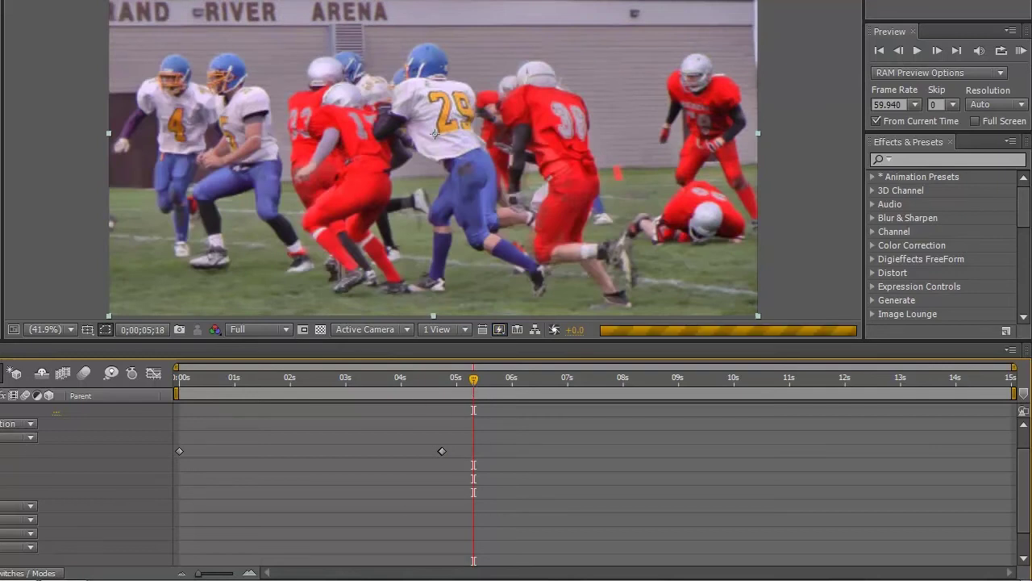
left_click(2, 451)
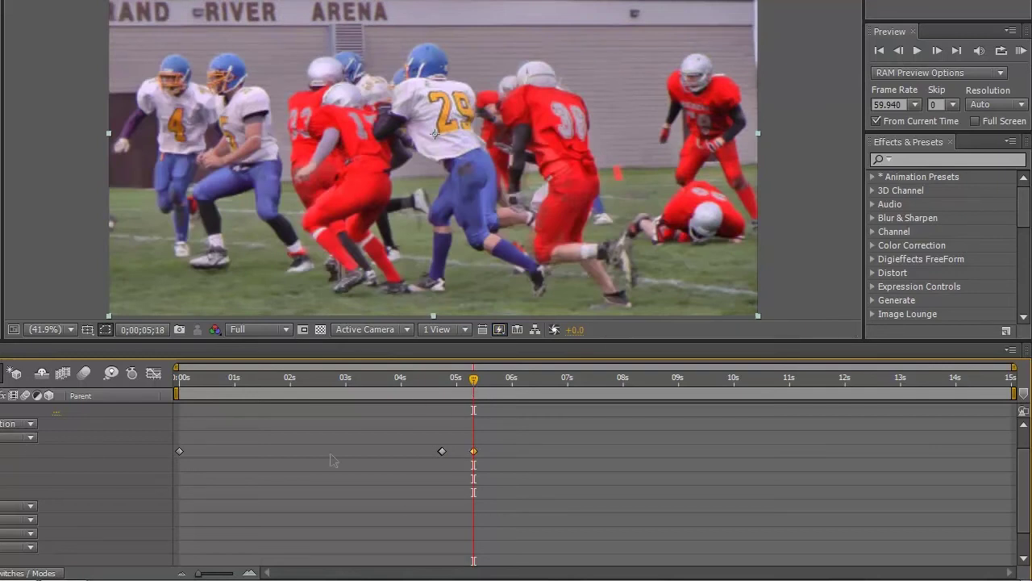
- Set the 0;00;05;18 Speed keyframe to 2
double_click(474, 450)
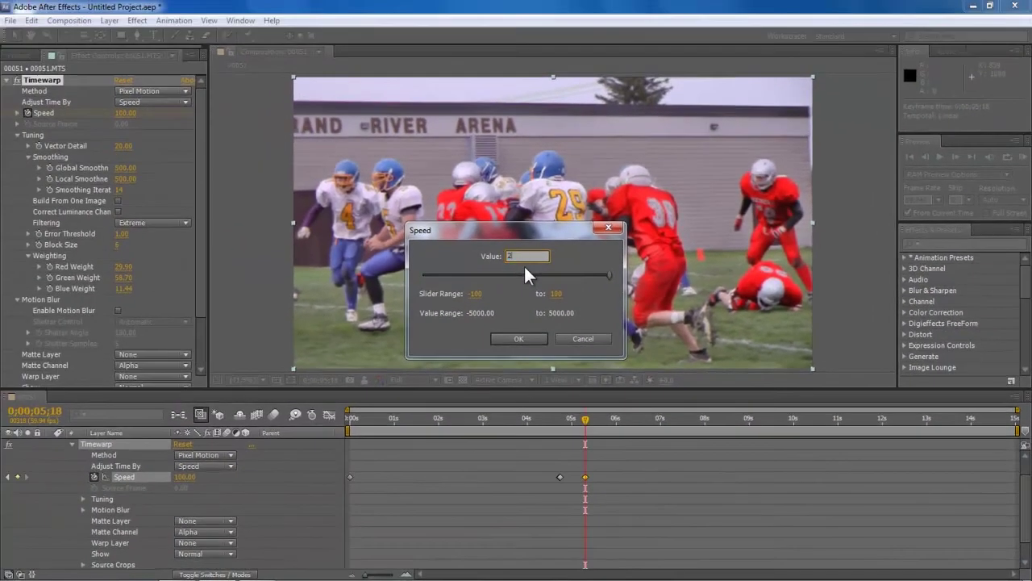
key("Return")
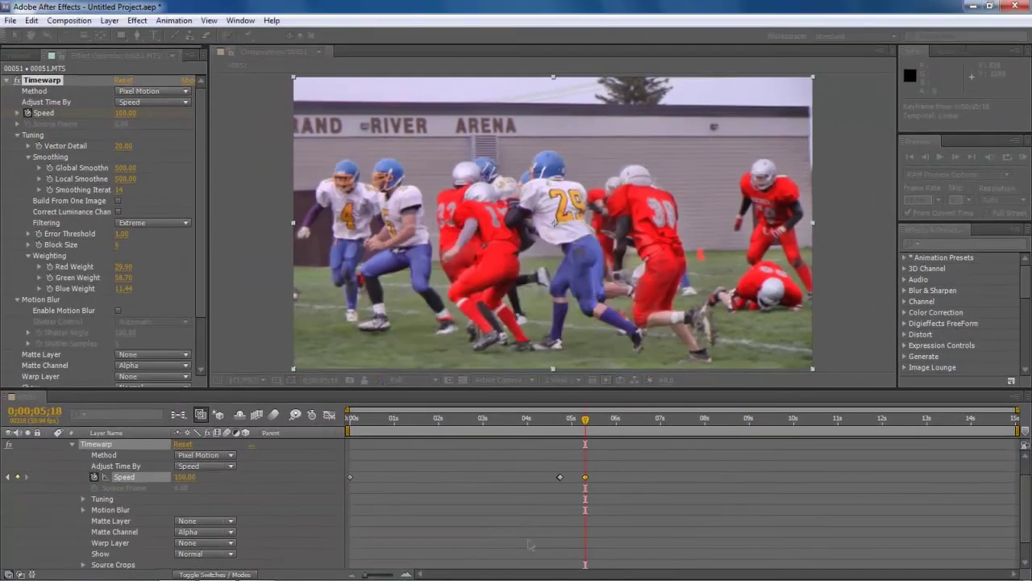
left_click(585, 422)
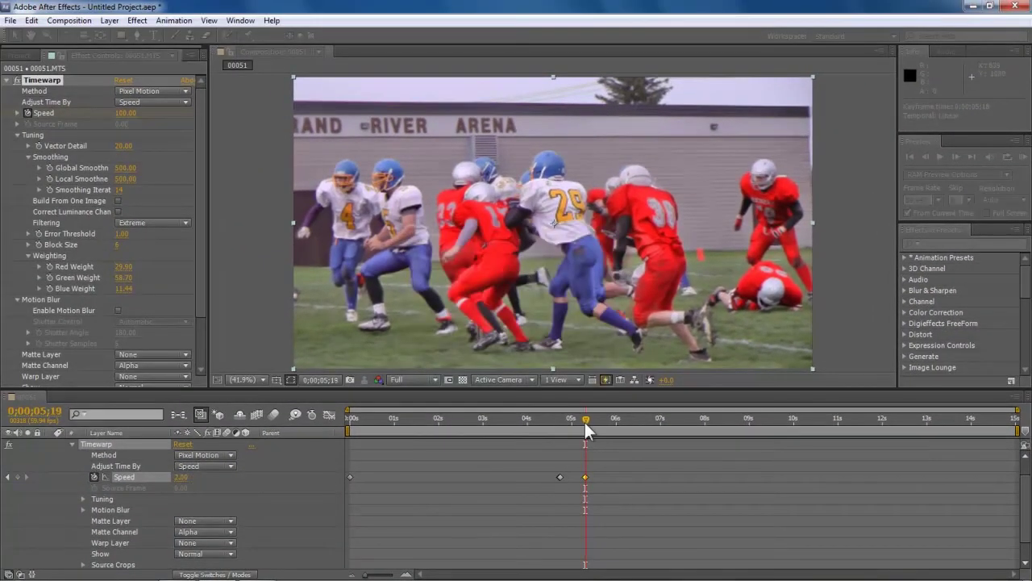
- Add a keyframe at 0;00;05;22 returning Speed to 100
left_click_drag(585, 420, 587, 422)
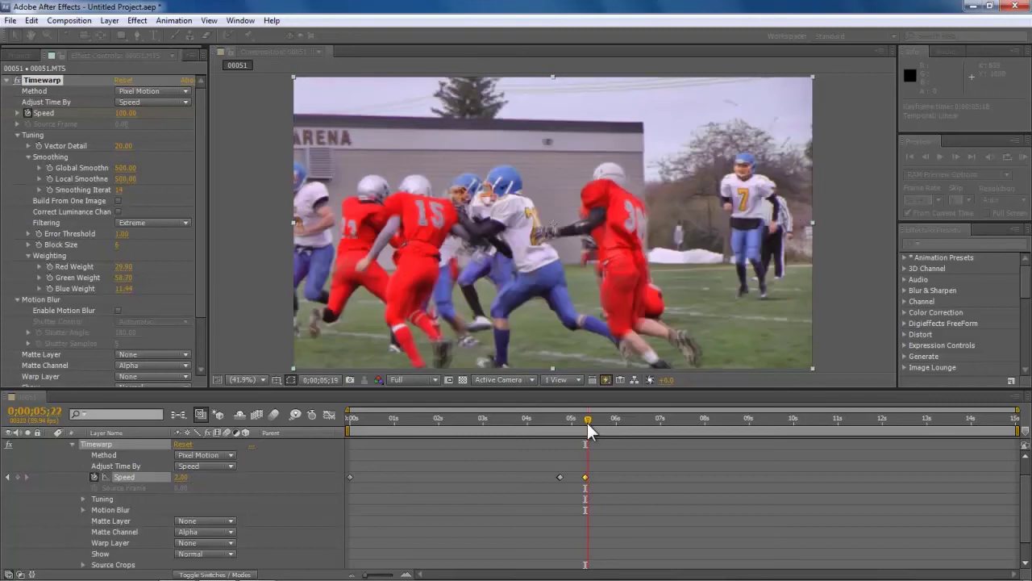
double_click(588, 477)
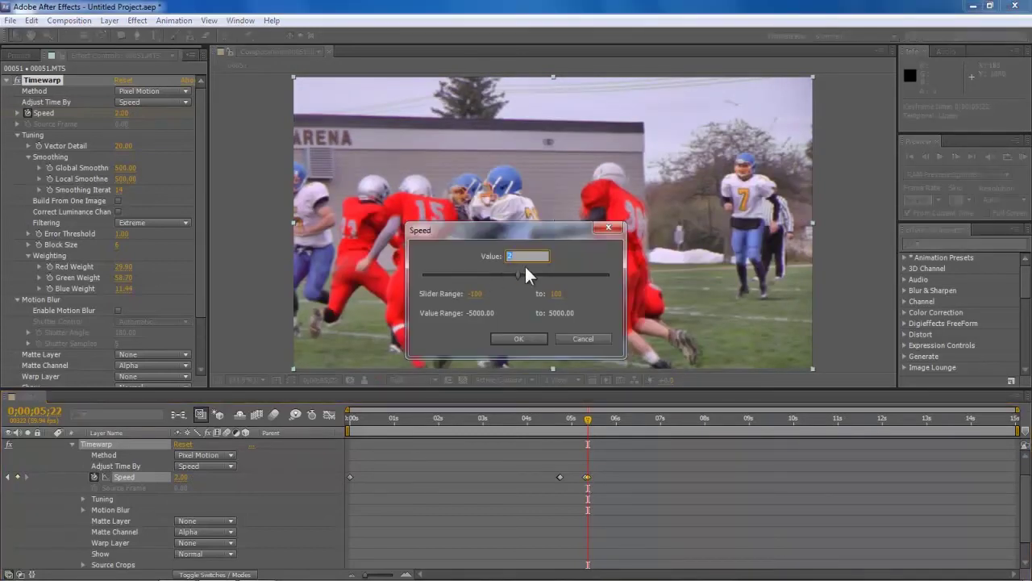
key("Return")
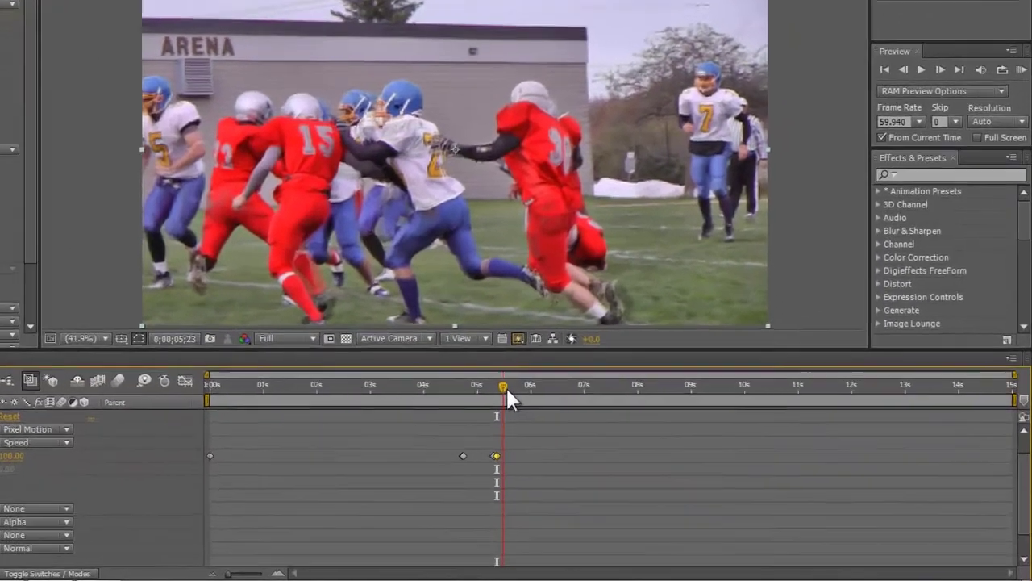
left_click(594, 419)
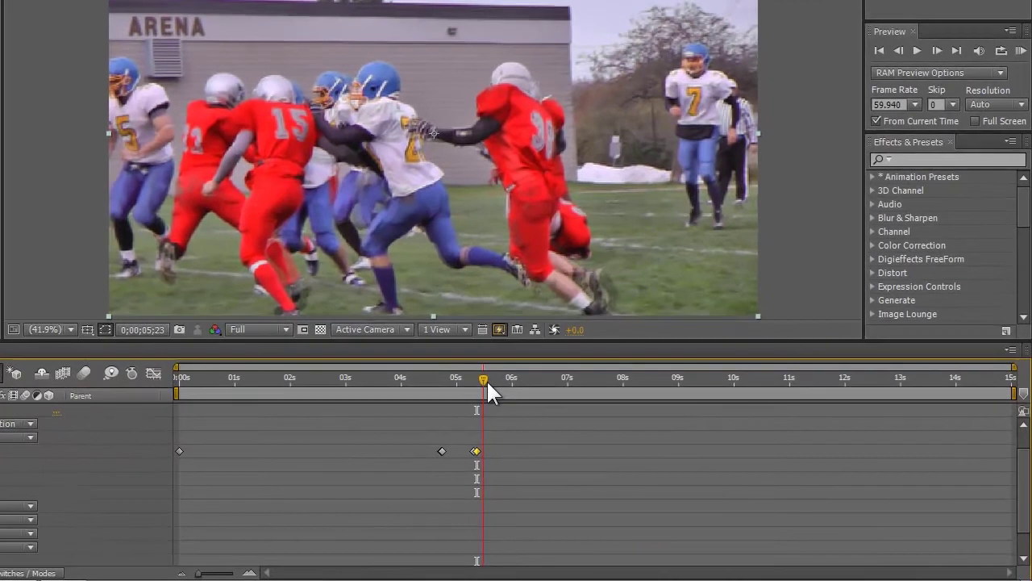
- Check frames around 0;00;06;11, then RAM-preview the speed ramp from 0;00;00;00
left_click(523, 386)
left_click(520, 376)
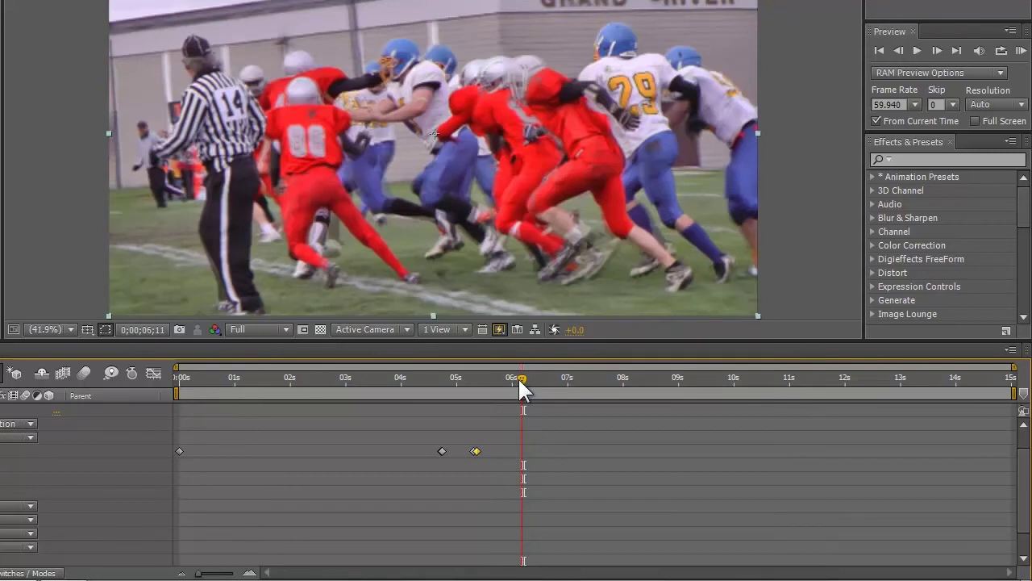
left_click(453, 382)
left_click_drag(451, 393, 438, 396)
left_click_drag(332, 406, 169, 424)
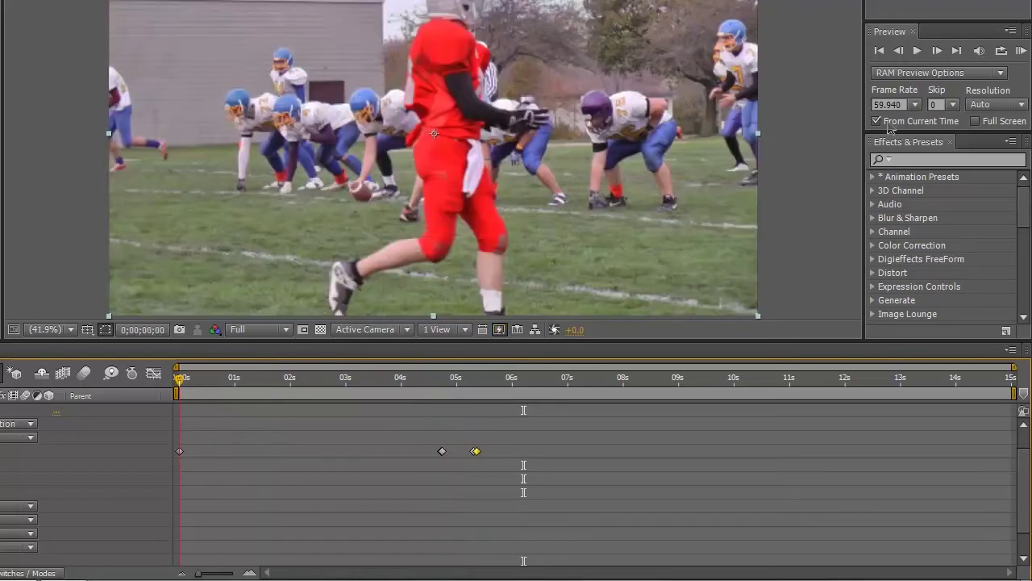
key("KP_0")
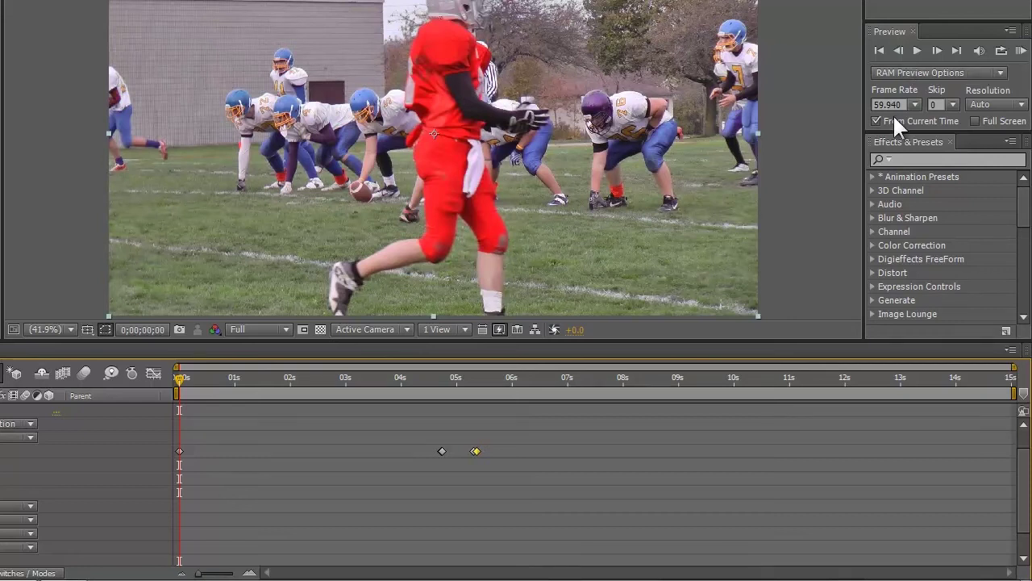
- Run a RAM preview of the 00051 composition and bring After Effects back up
left_click(1022, 51)
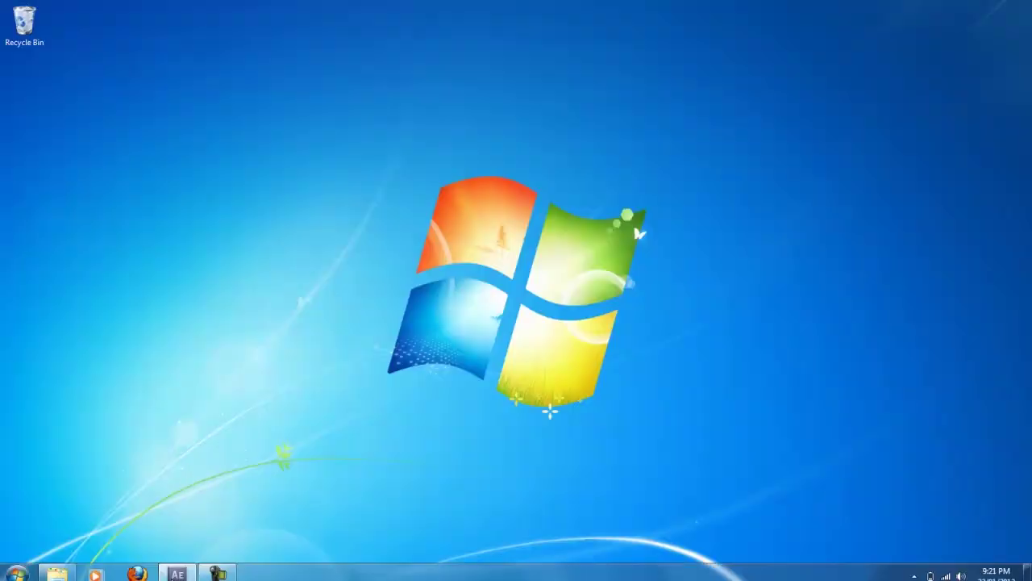
left_click(176, 569)
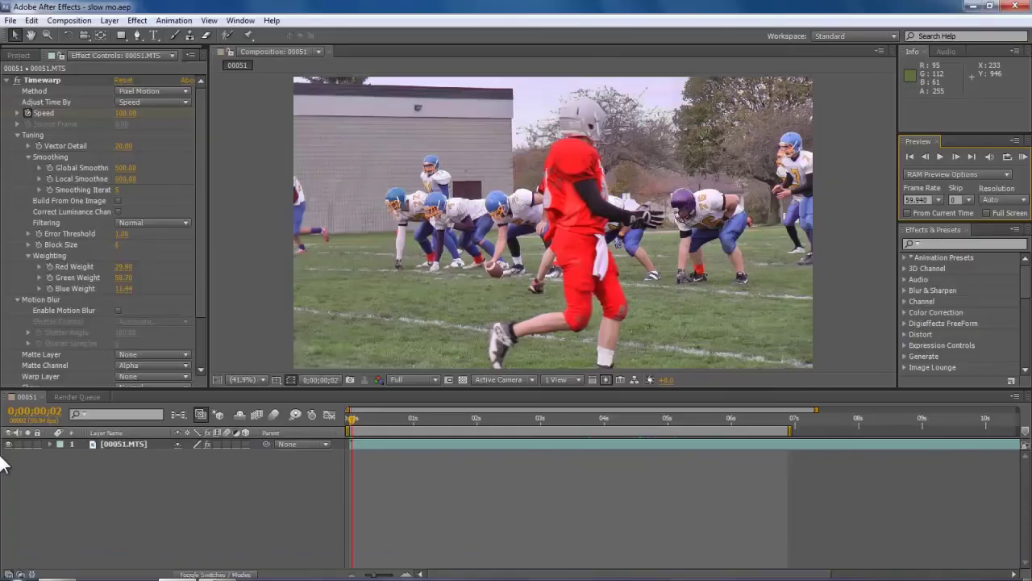
- Expand layer 1 to check Timewarp Speed at 0;00;04;05 (87.25), then collapse it
left_click(46, 441)
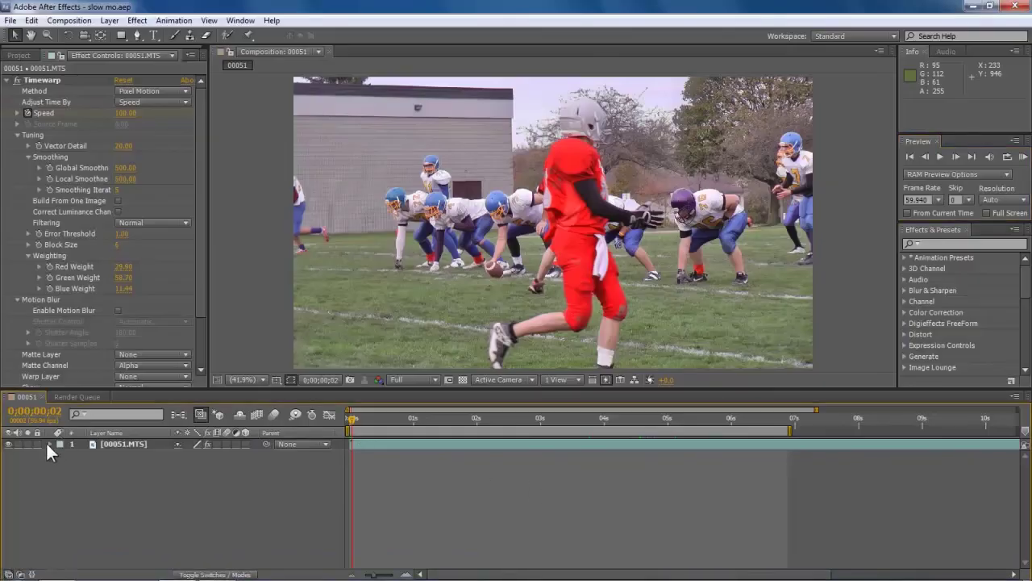
left_click(49, 443)
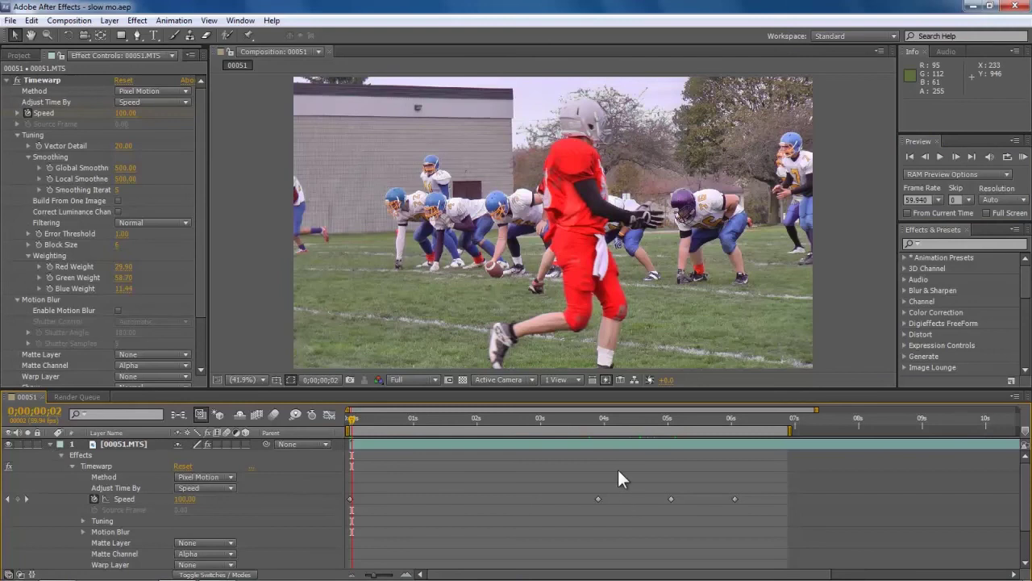
left_click(610, 423)
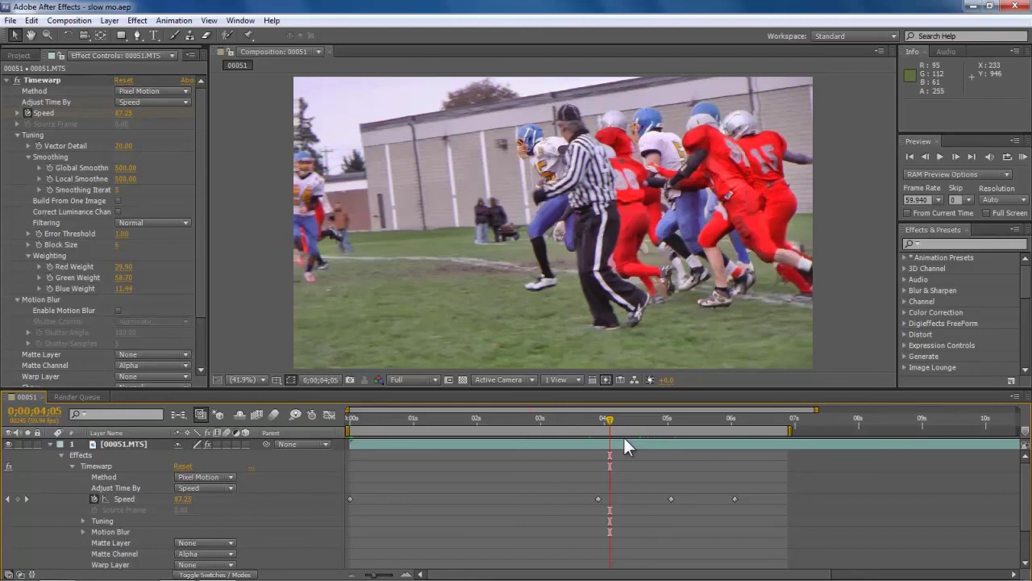
left_click(33, 79)
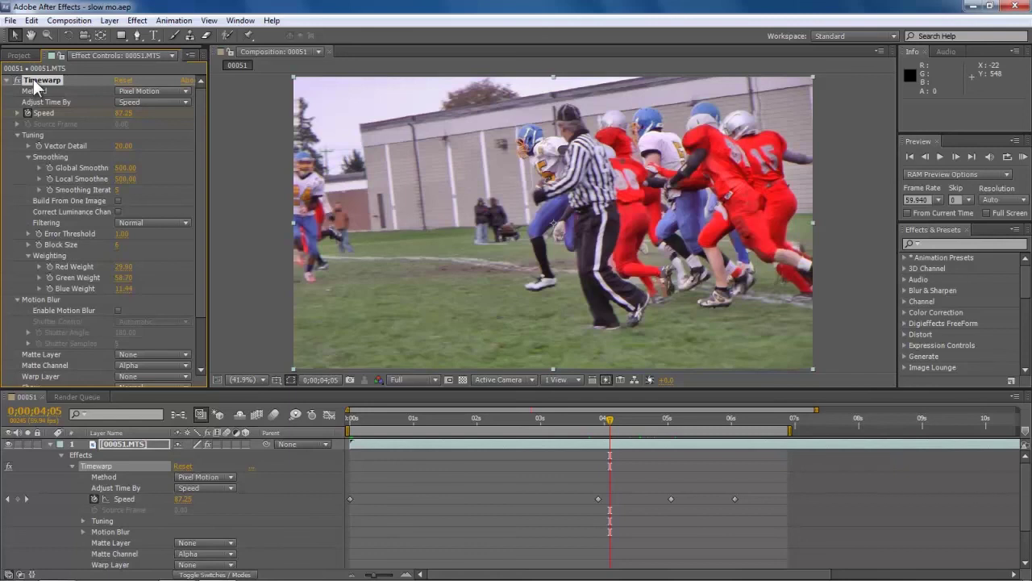
left_click(50, 443)
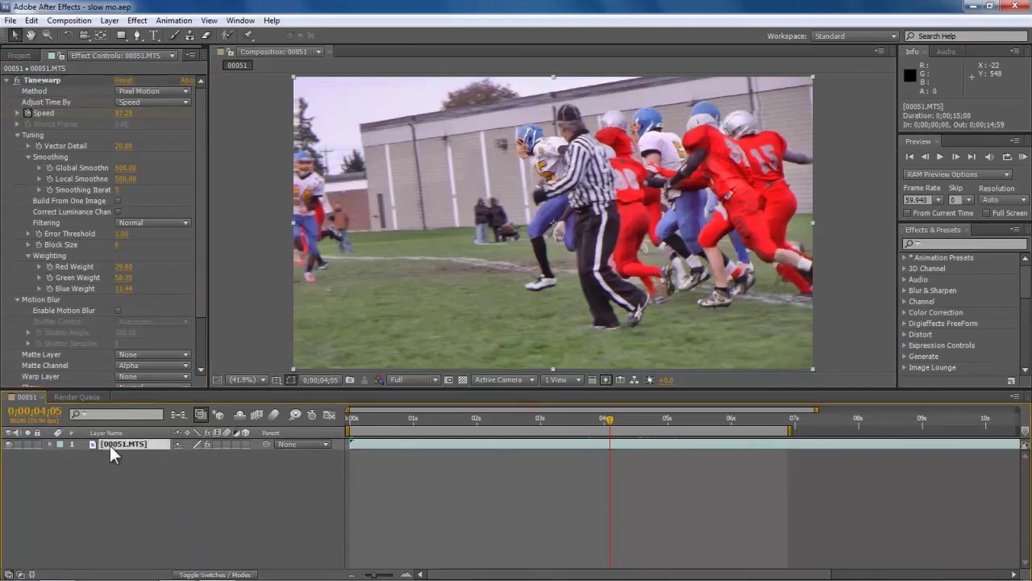